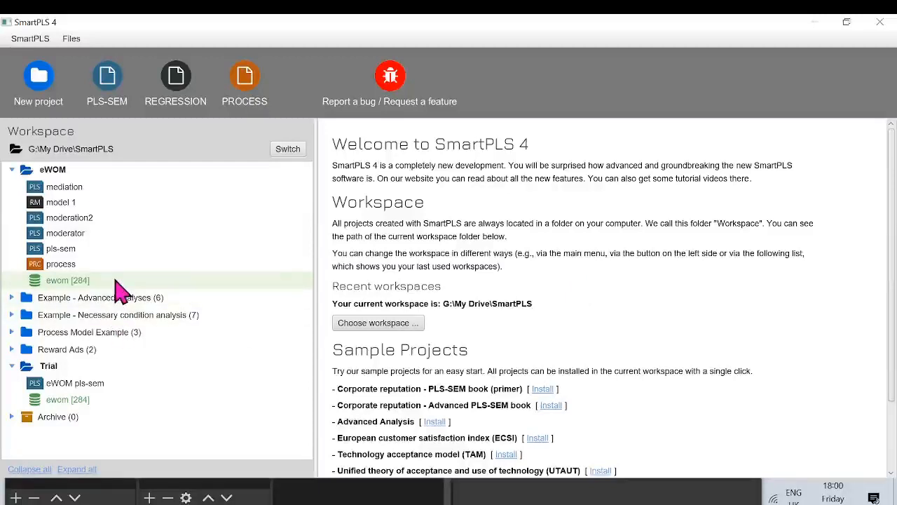
Step: Generate data groups in the eWOM project's ewom dataset from the Gender indicator with a minimum of 10 cases per group
double_click(61, 283)
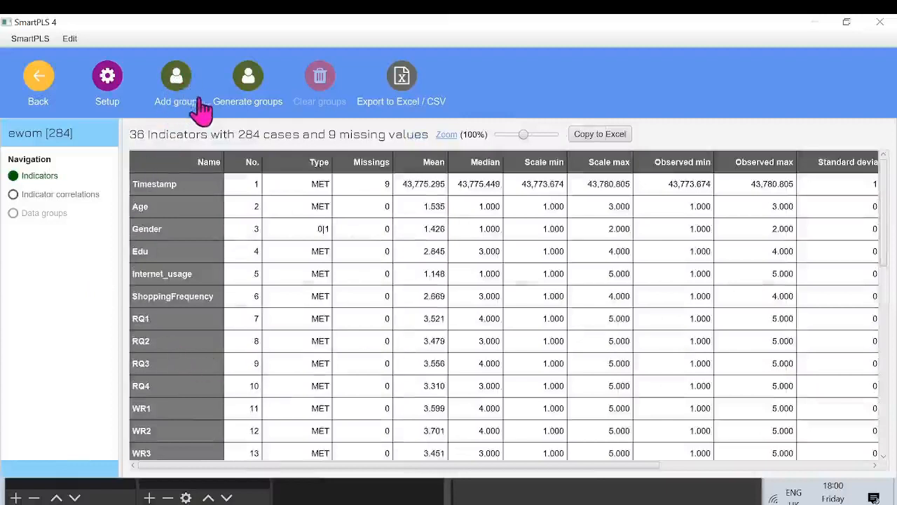
left_click(250, 83)
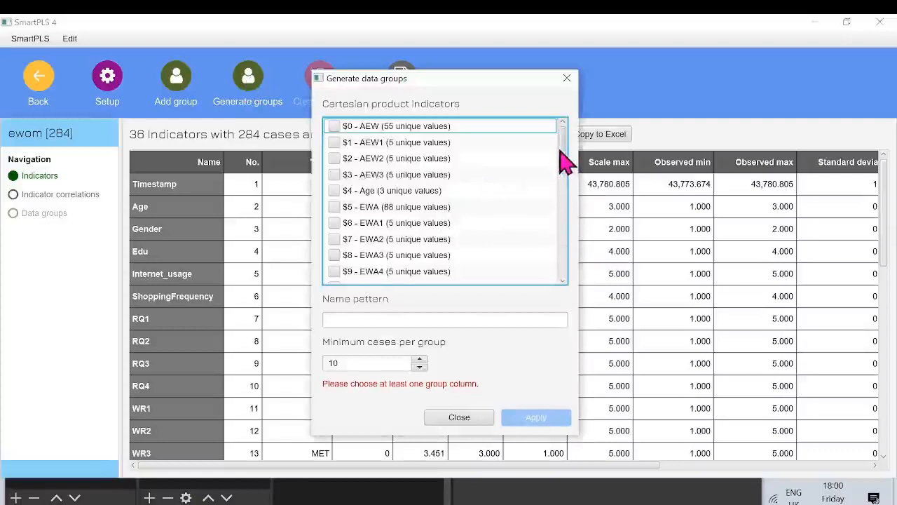
left_click_drag(559, 148, 560, 198)
left_click(415, 226)
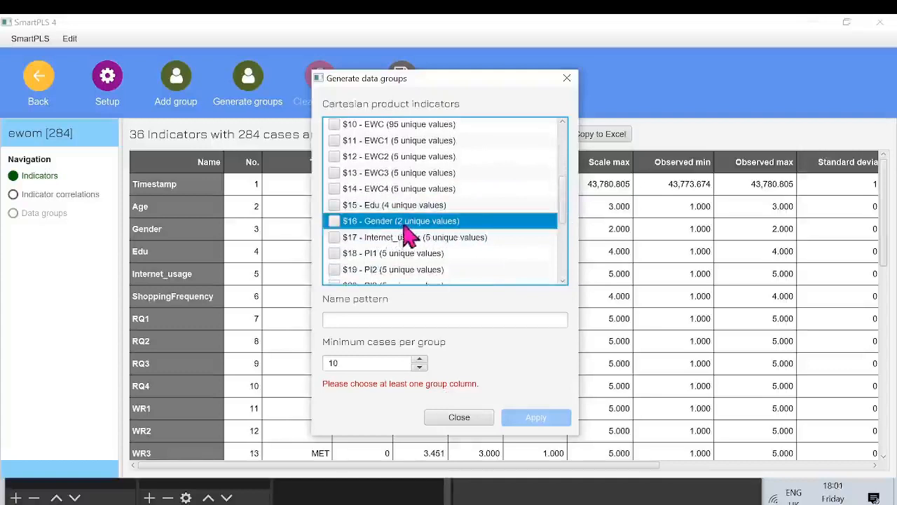
left_click(334, 221)
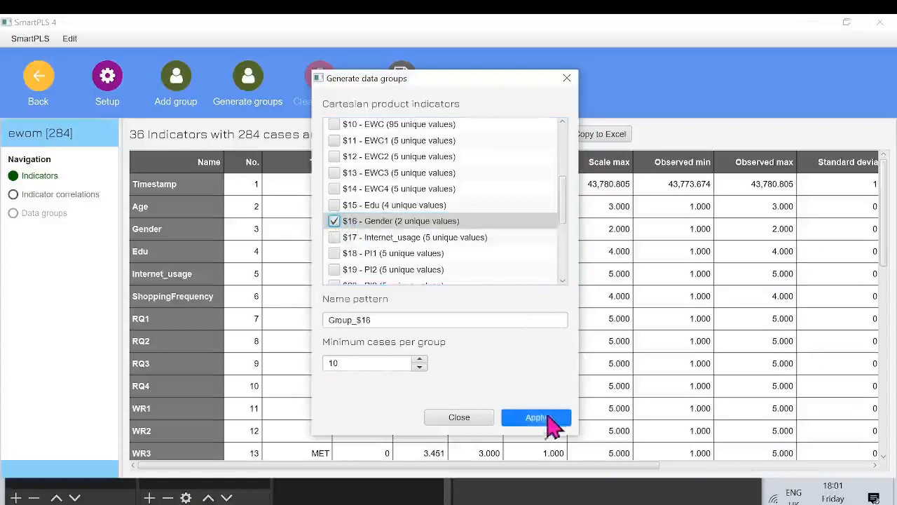
left_click(539, 419)
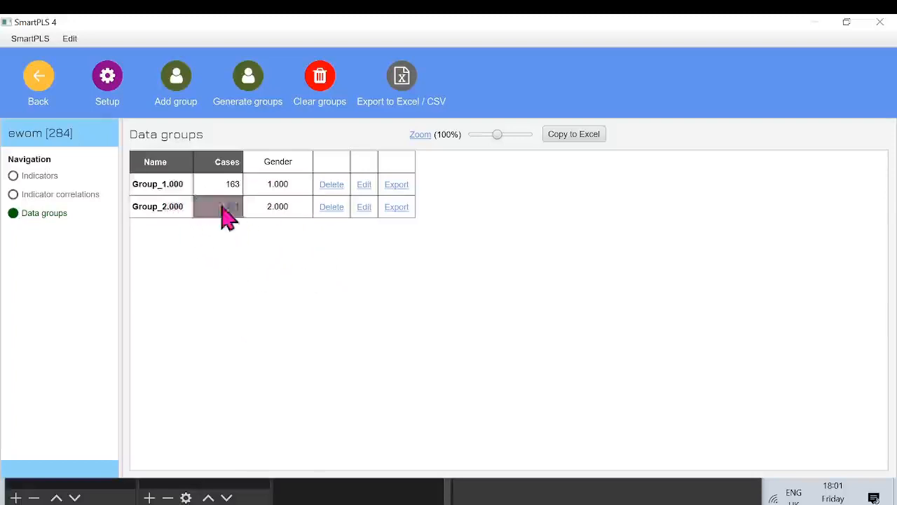
Step: Rename the data group with Gender equal to 1 as Male
left_click(366, 185)
left_click(333, 210)
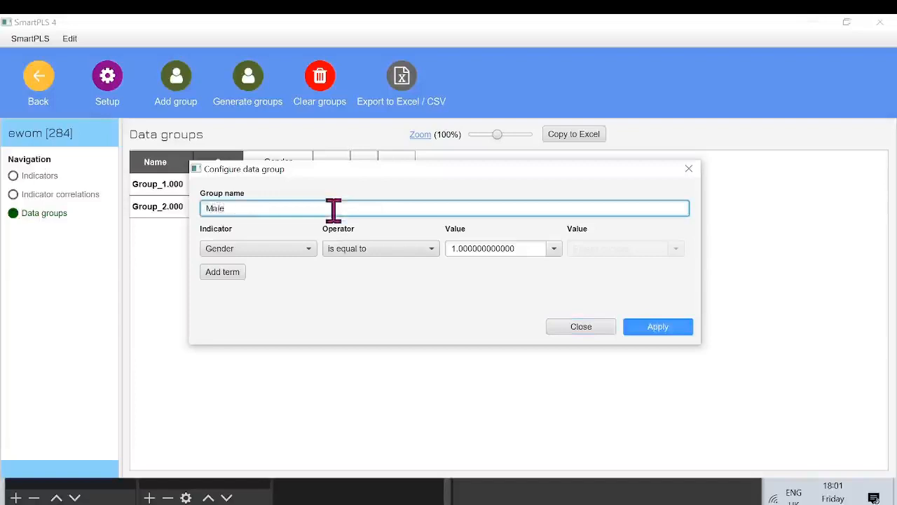
type("Male")
left_click(658, 328)
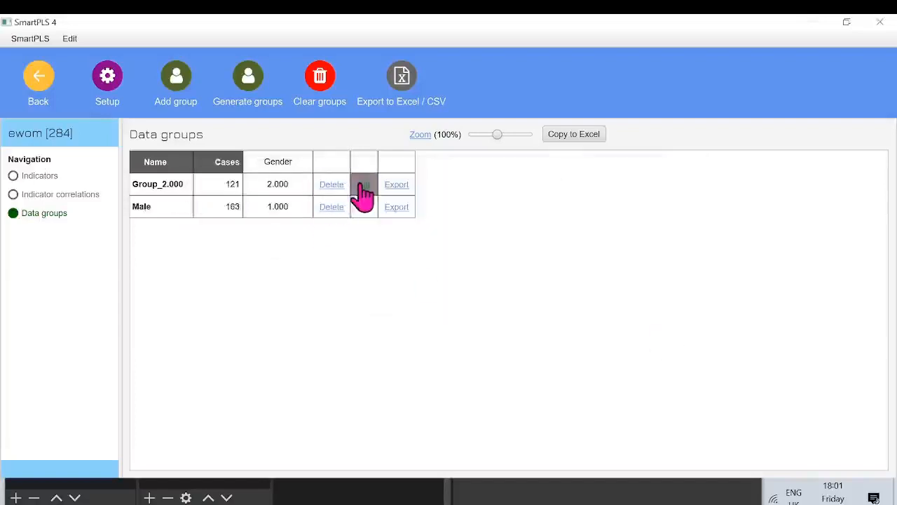
Step: Rename the data group with Gender equal to 2 as Female
left_click(364, 195)
left_click(322, 205)
key("BackSpace")
key("BackSpace")
key("BackSpace")
key("BackSpace")
type("Fema")
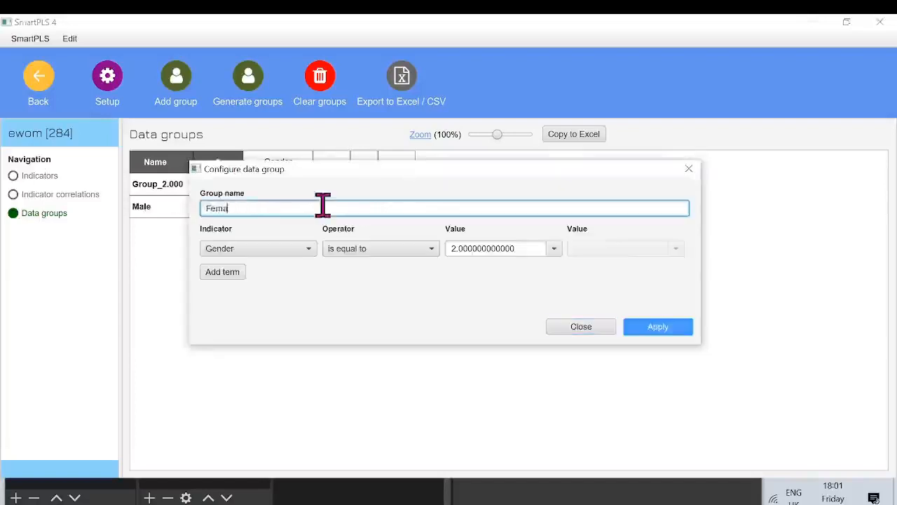
type("le")
left_click(675, 333)
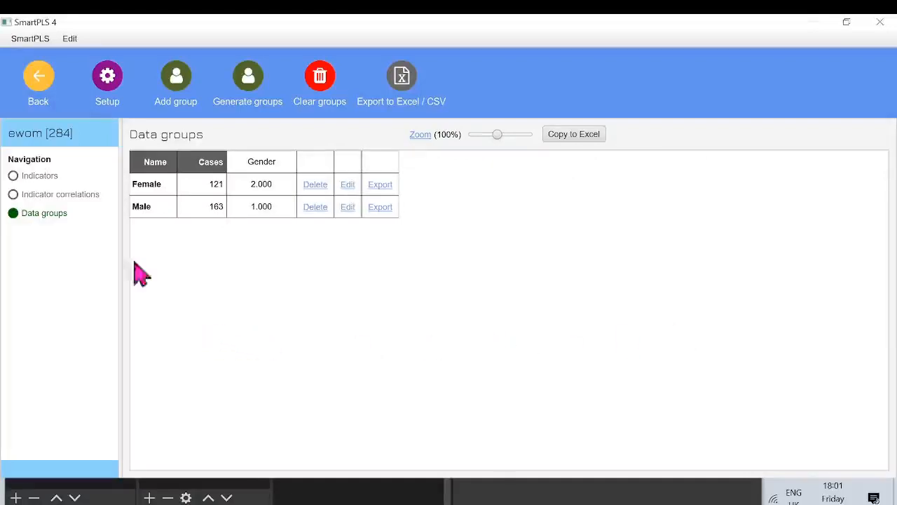
Step: Go back to the workspace, open the eWOM project's pls-sem model and open the permutation multigroup analysis setup
left_click(36, 88)
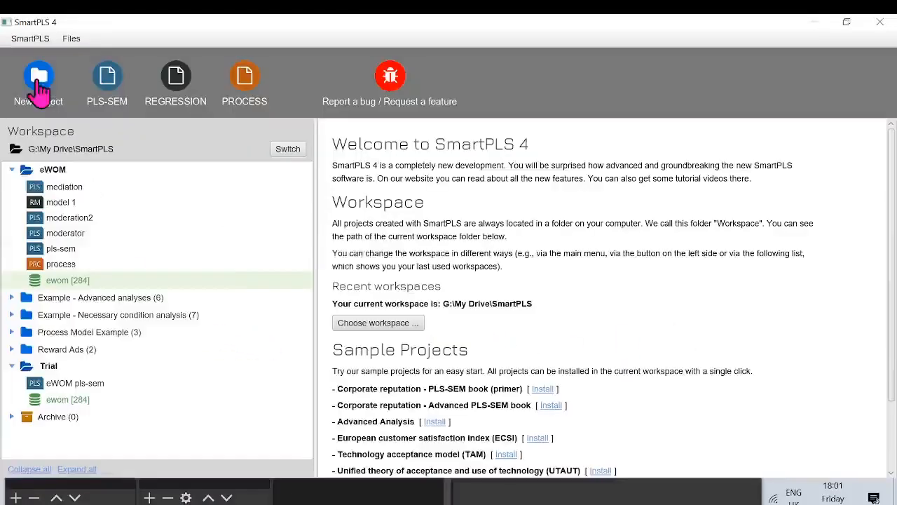
double_click(226, 250)
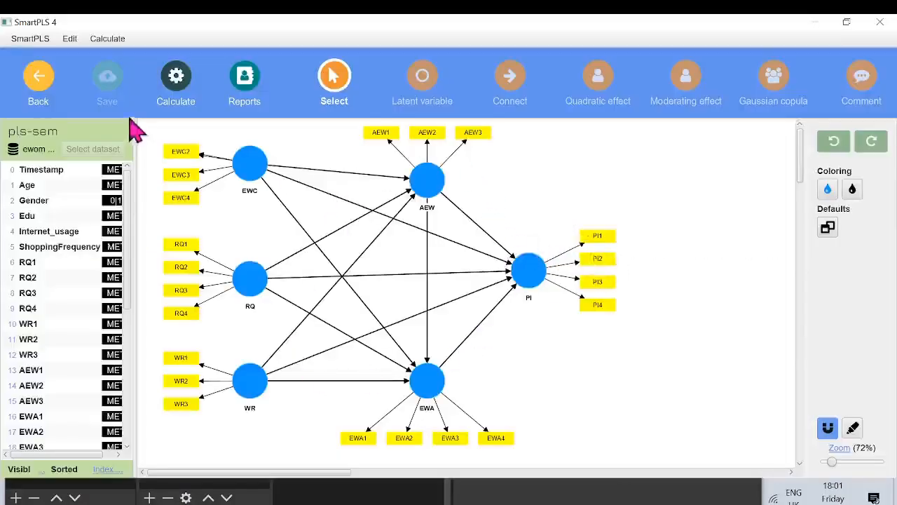
left_click(176, 76)
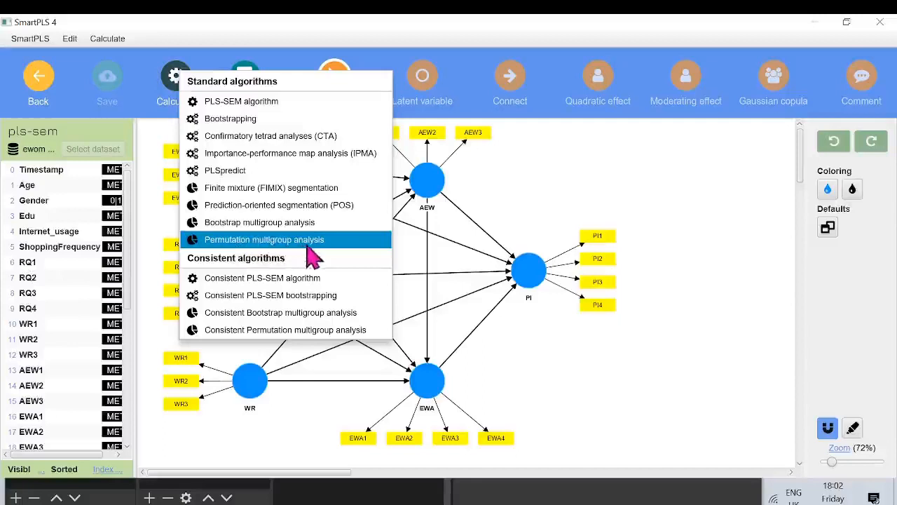
left_click(275, 246)
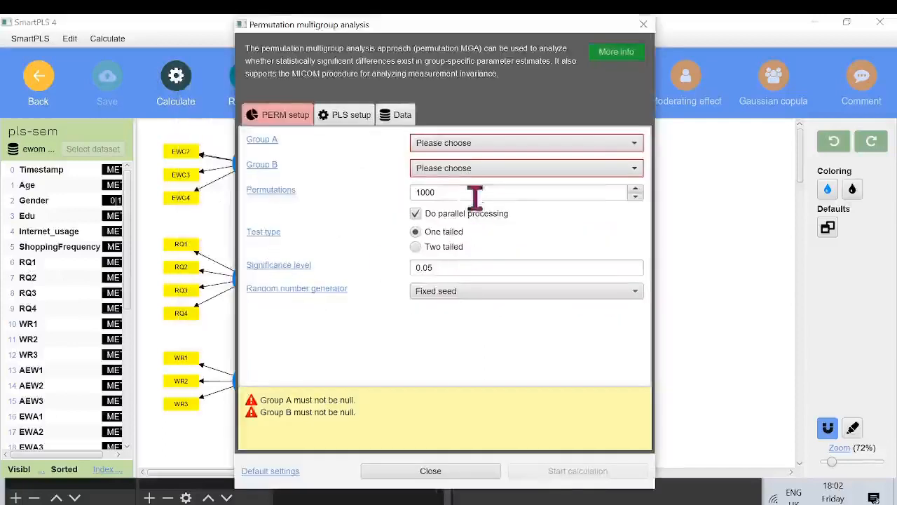
Step: Run the permutation analysis with Male as Group A and Female as Group B, using 1000 permutations and a one-tailed test at 0.05
left_click(475, 144)
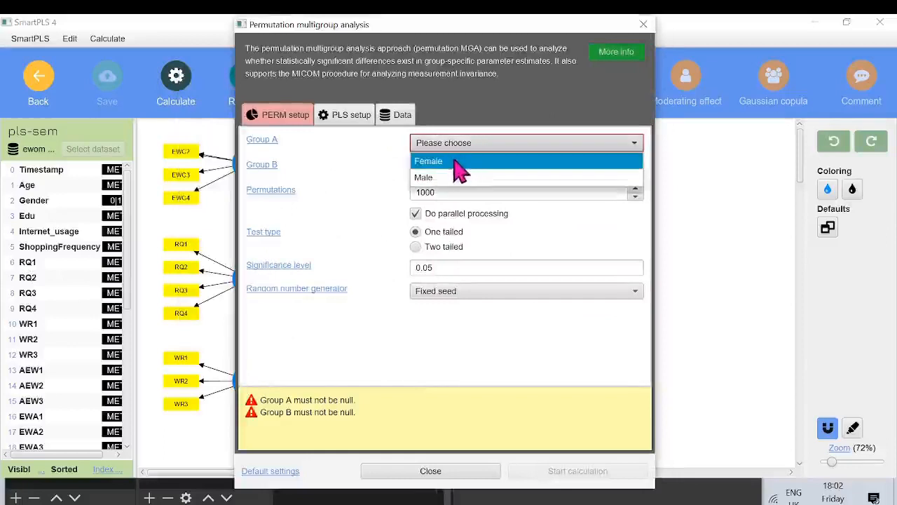
left_click(442, 181)
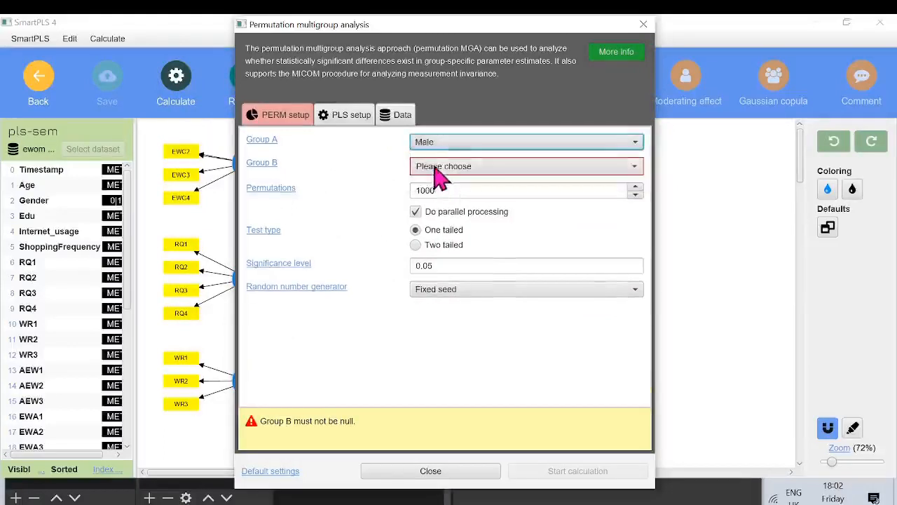
left_click(434, 169)
left_click(433, 182)
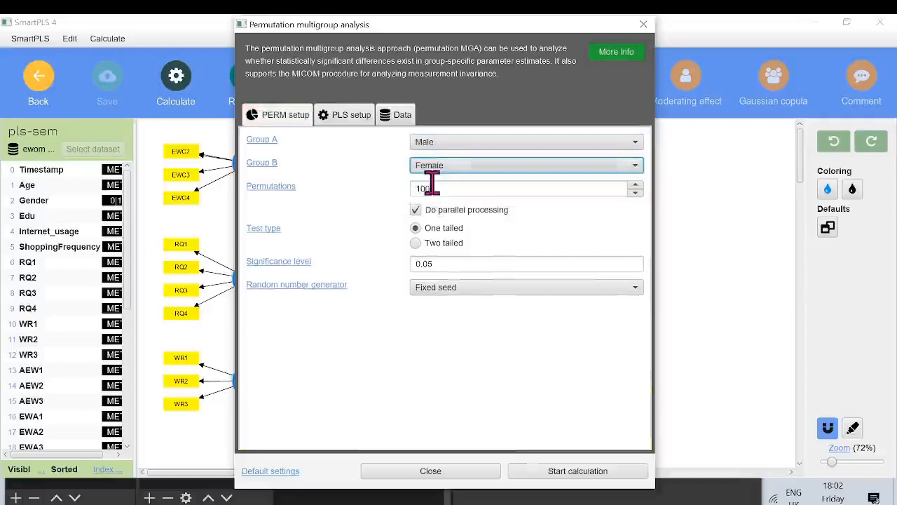
left_click(415, 209)
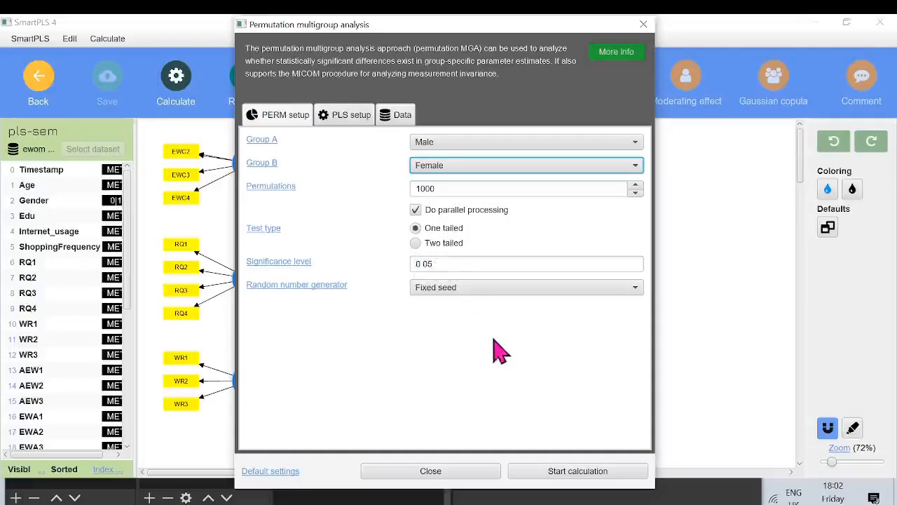
left_click(565, 470)
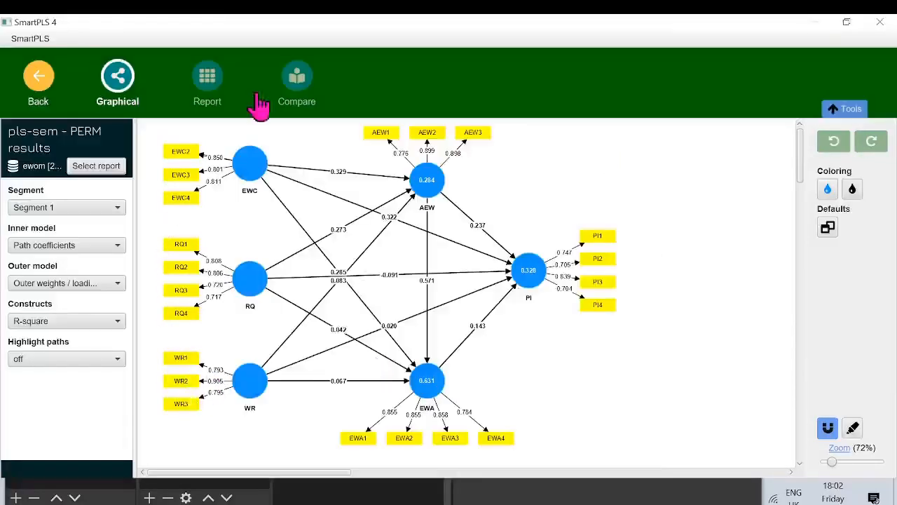
Step: Examine the permutation report's MICOM results for Step 2, Step 3a (mean) and Step 3b (variance)
left_click(213, 86)
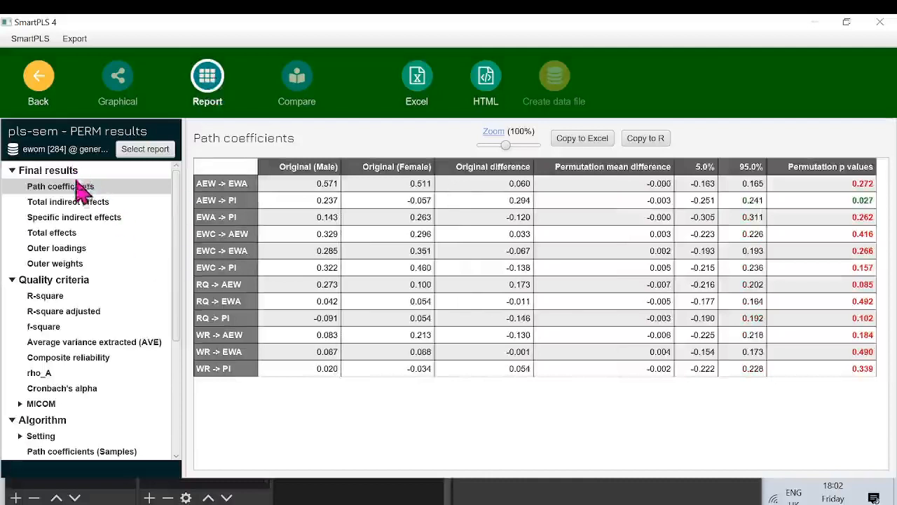
left_click(42, 405)
left_click_drag(177, 302, 179, 353)
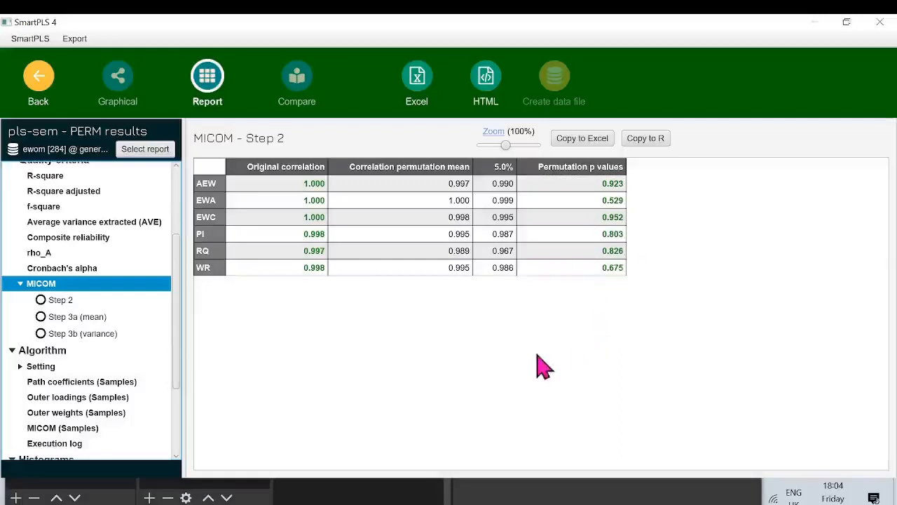
key("Down")
key("Down")
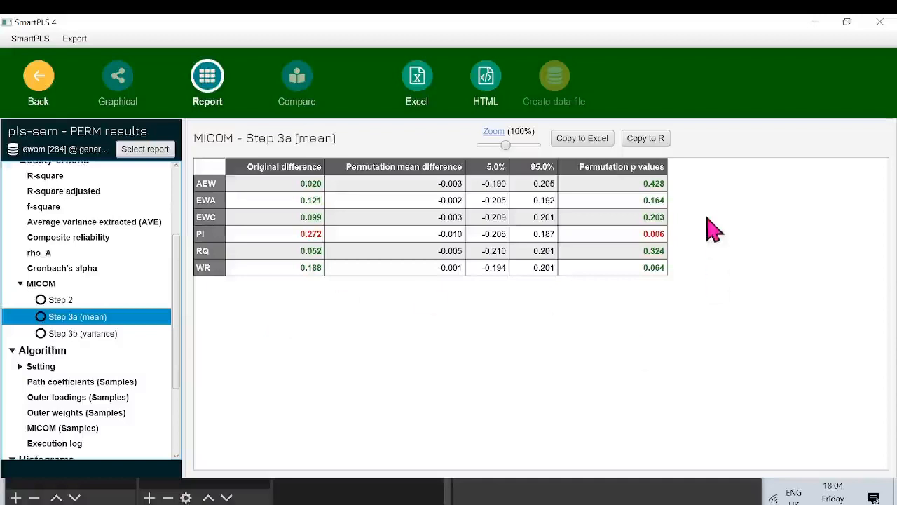
left_click(656, 237)
left_click(208, 238)
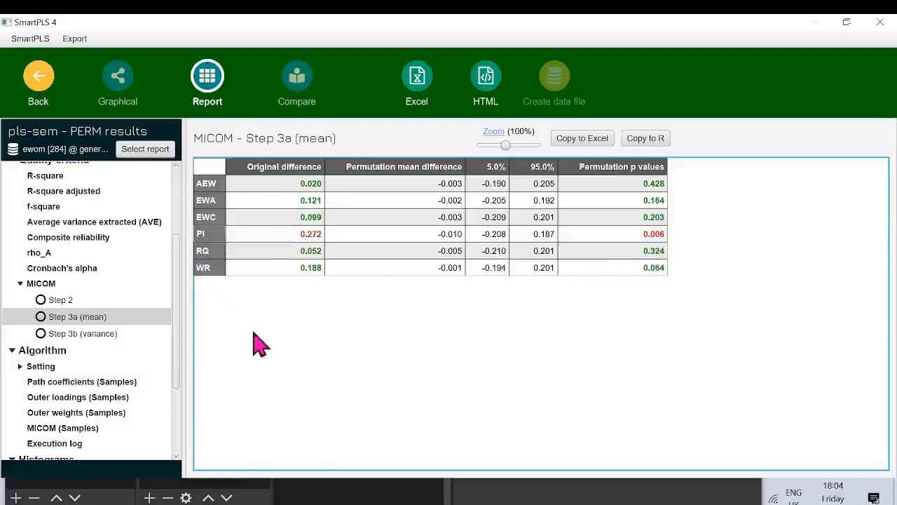
left_click(42, 335)
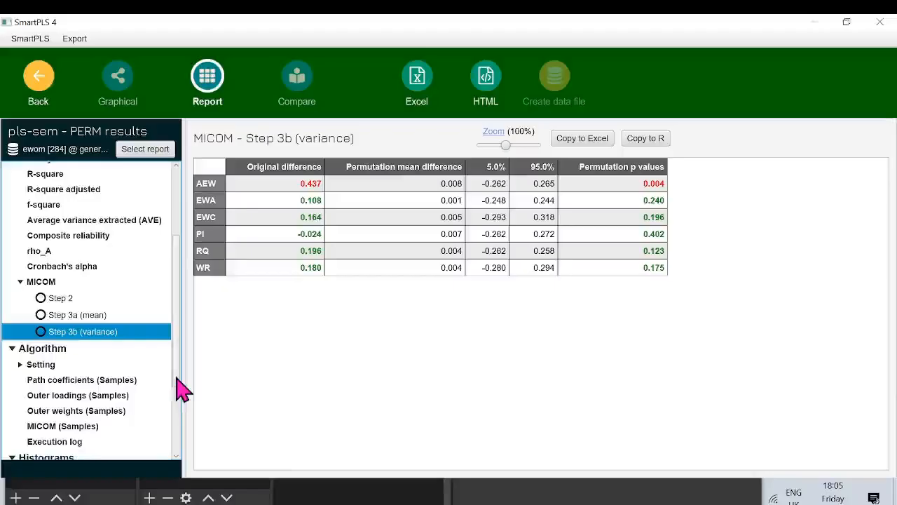
Step: Return to the pls-sem model and run a bootstrap multigroup analysis with Male in Groups A and Female in Groups B
left_click(40, 77)
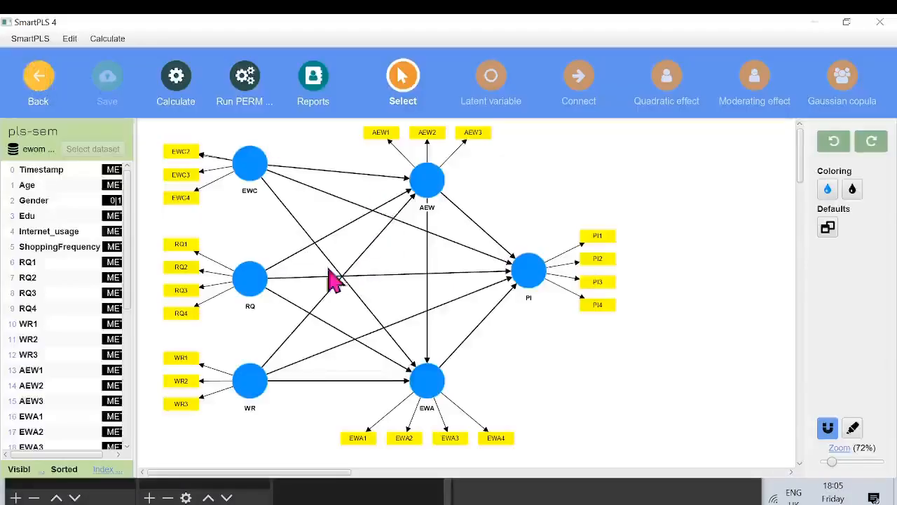
left_click(176, 76)
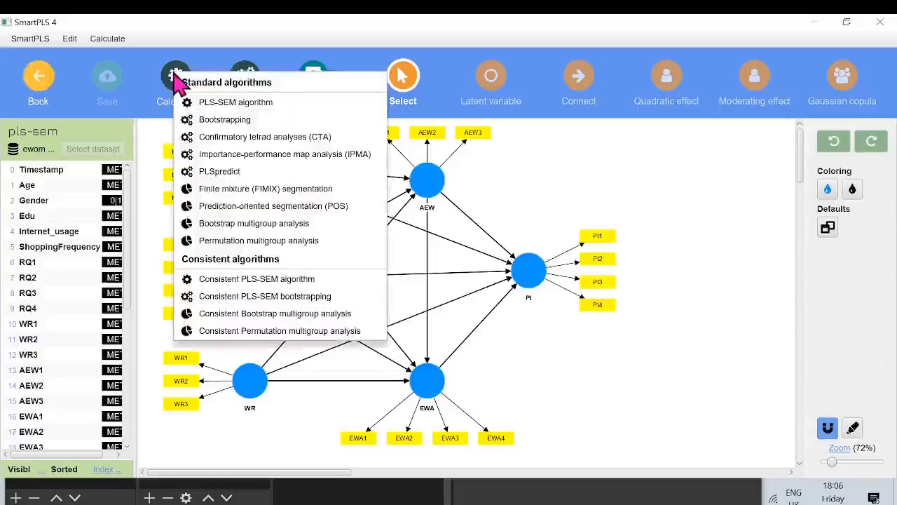
left_click(271, 224)
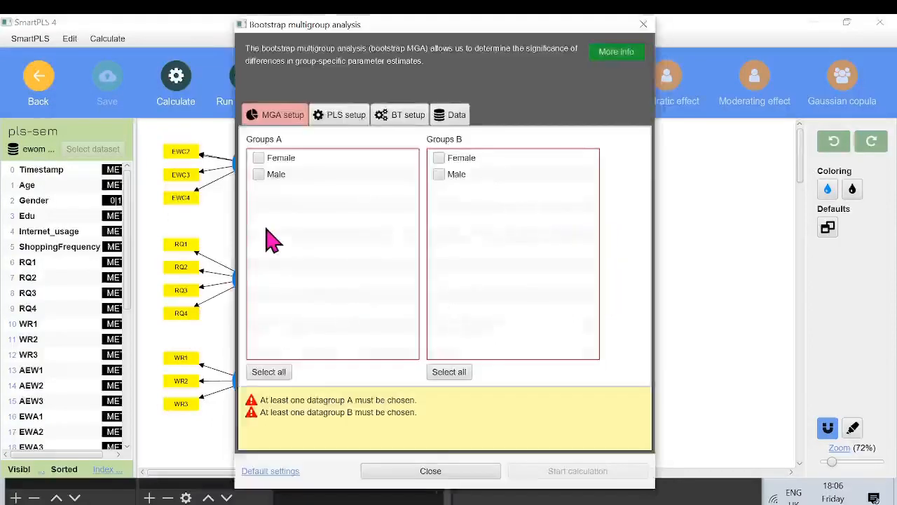
left_click(258, 175)
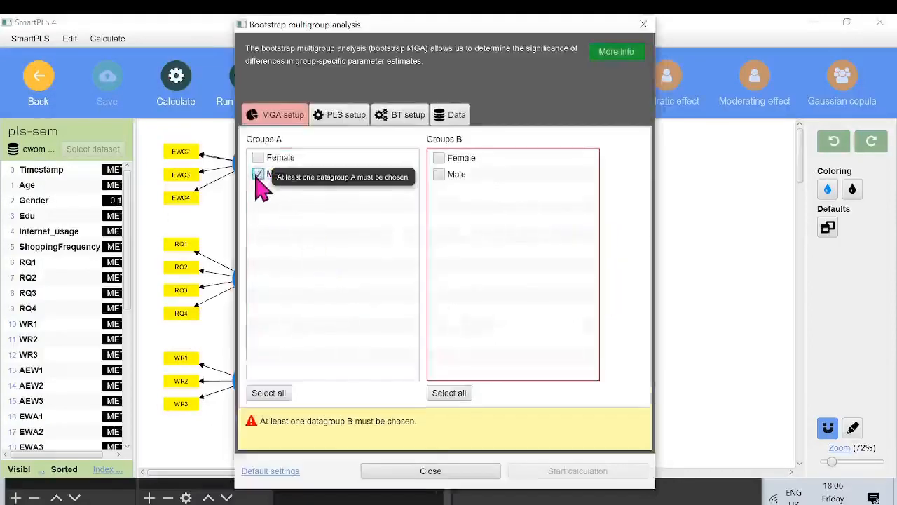
left_click(440, 160)
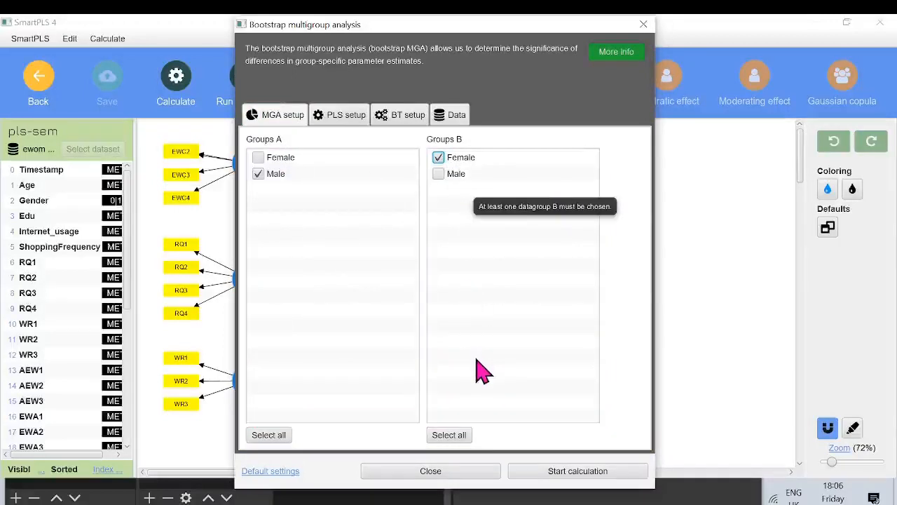
left_click(546, 471)
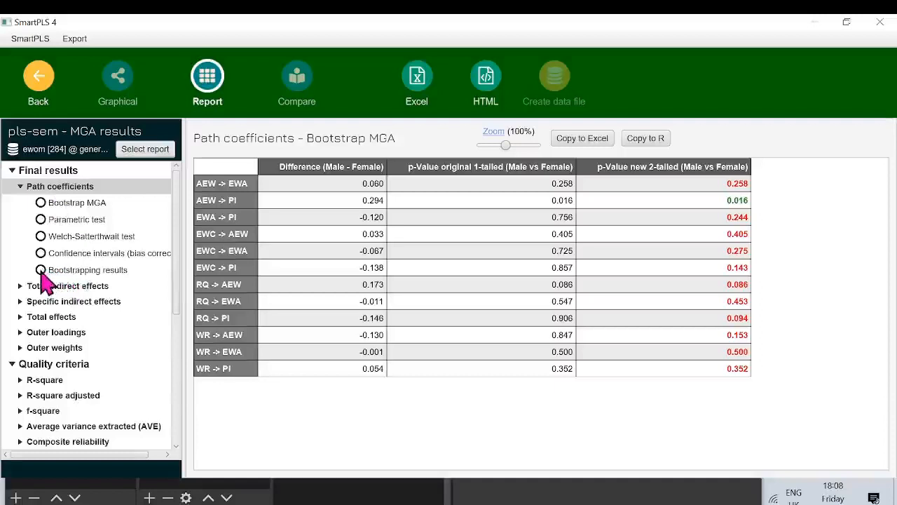
Step: Examine the path coefficients in the Bootstrap MGA table and the group-specific Bootstrapping results
left_click(41, 203)
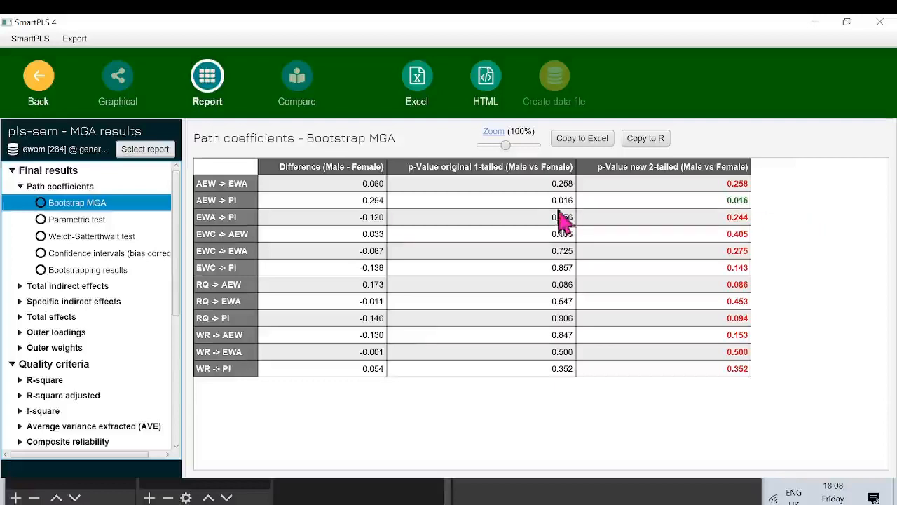
left_click(211, 217)
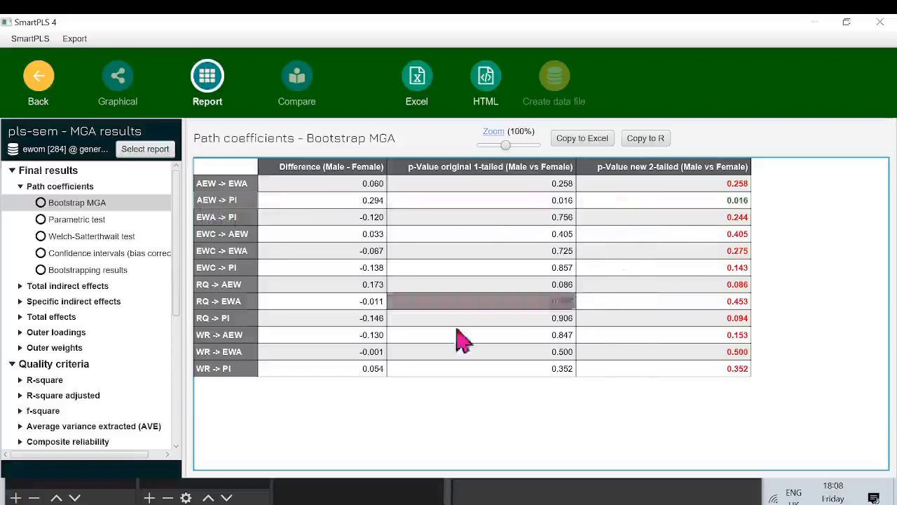
left_click(57, 271)
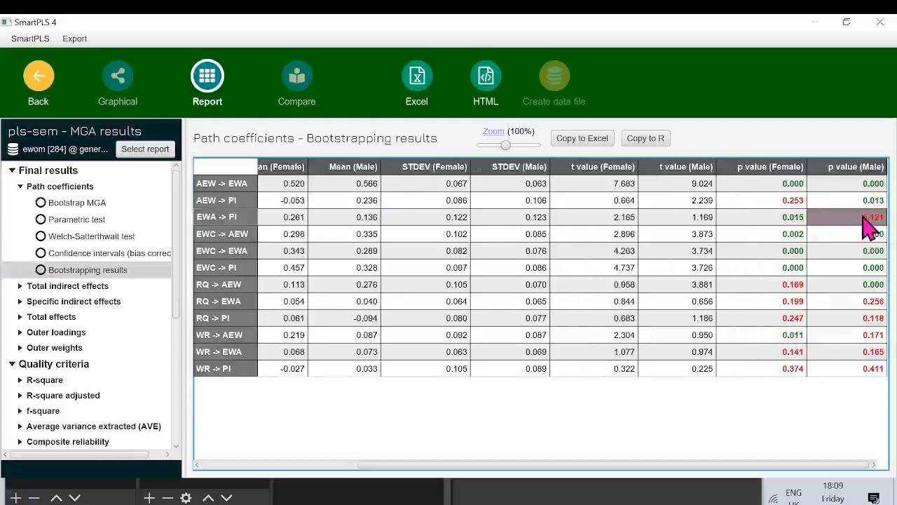
Step: Copy the path coefficients' bootstrapping results into the blank Excel sheet at A1 and widen column B to fit its header
left_click(567, 140)
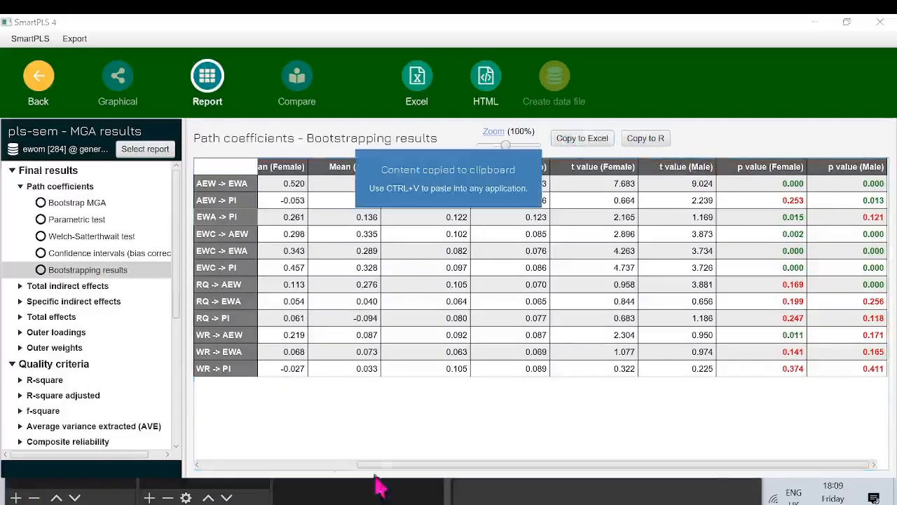
left_click(379, 485)
key("ctrl+v")
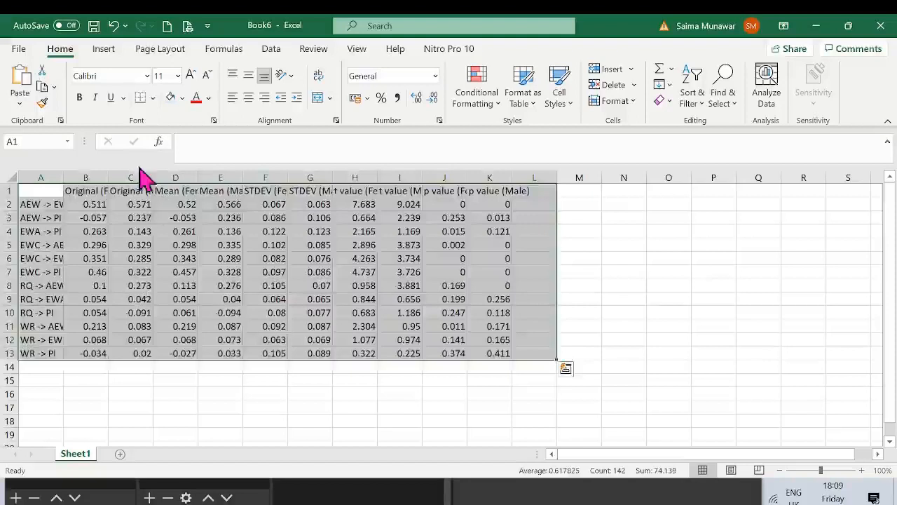
left_click_drag(106, 177, 148, 176)
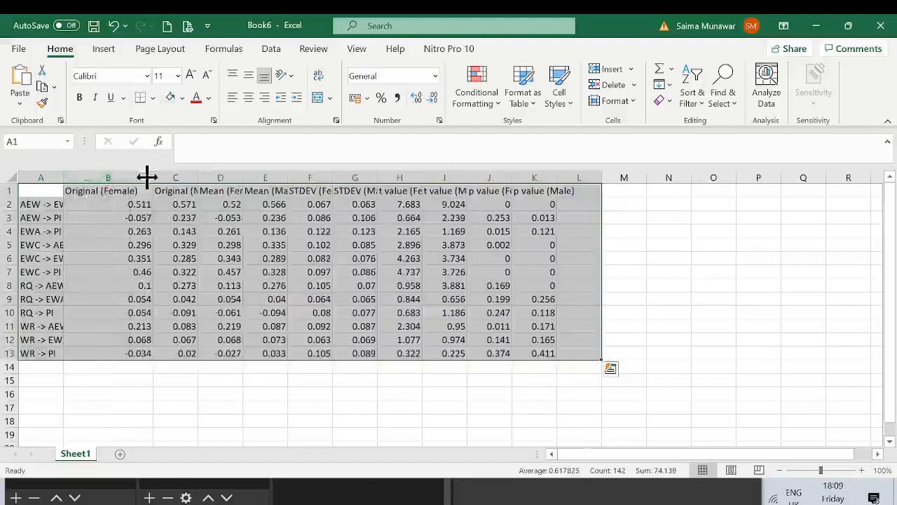
Step: Widen columns A and C, and move the p value (Female) column directly after Original (Female)
left_click_drag(63, 177, 94, 178)
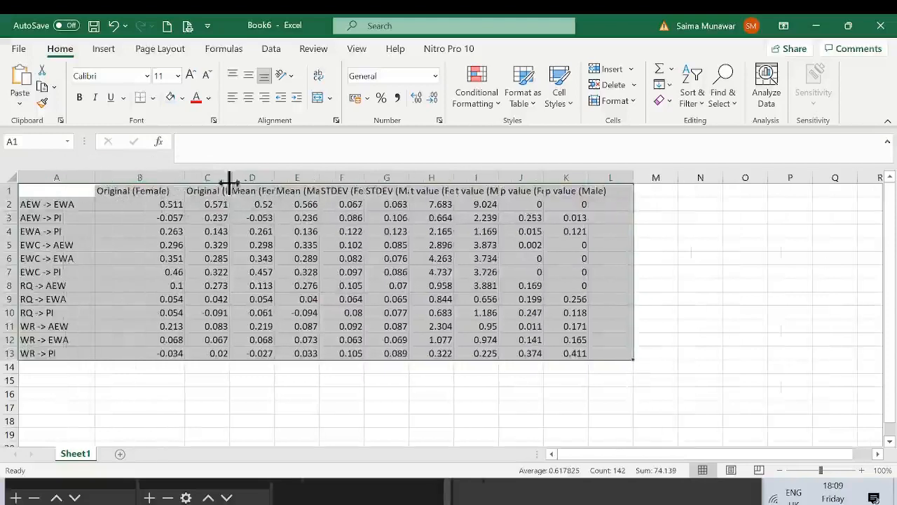
left_click_drag(230, 179, 274, 177)
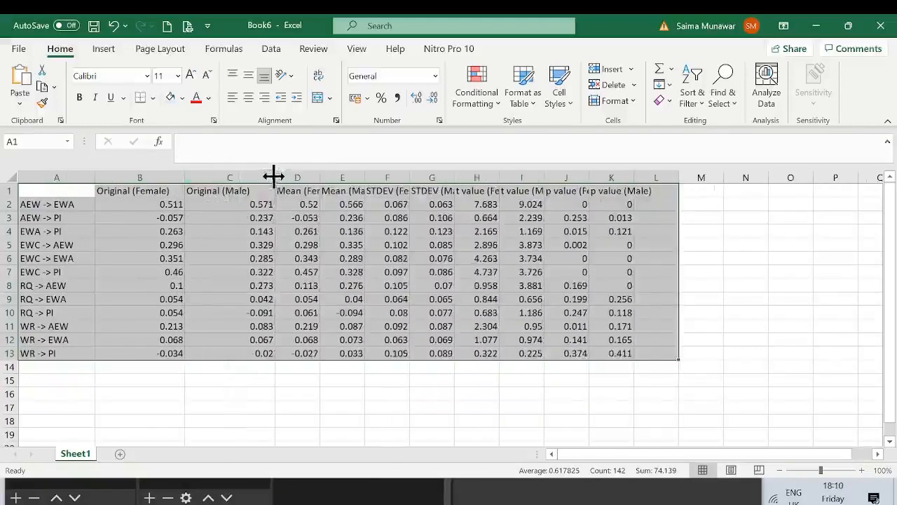
left_click(208, 171)
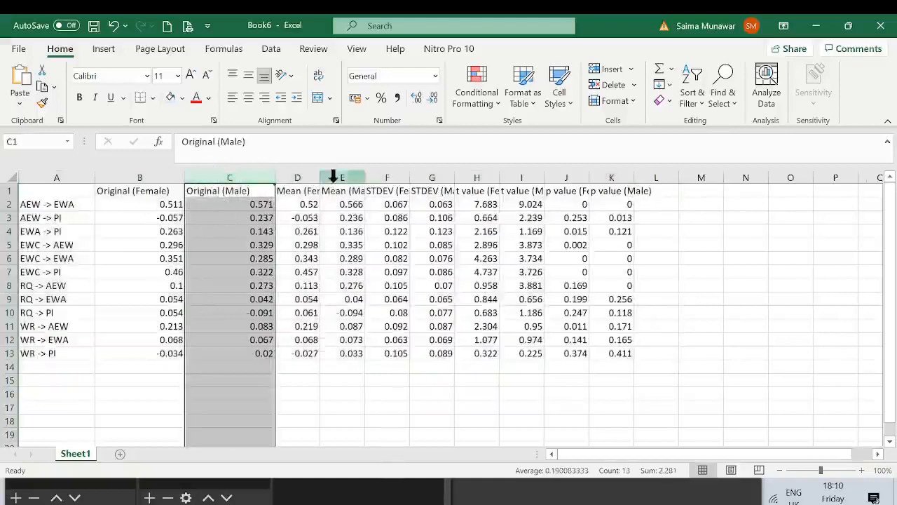
left_click(602, 69)
left_click(656, 178)
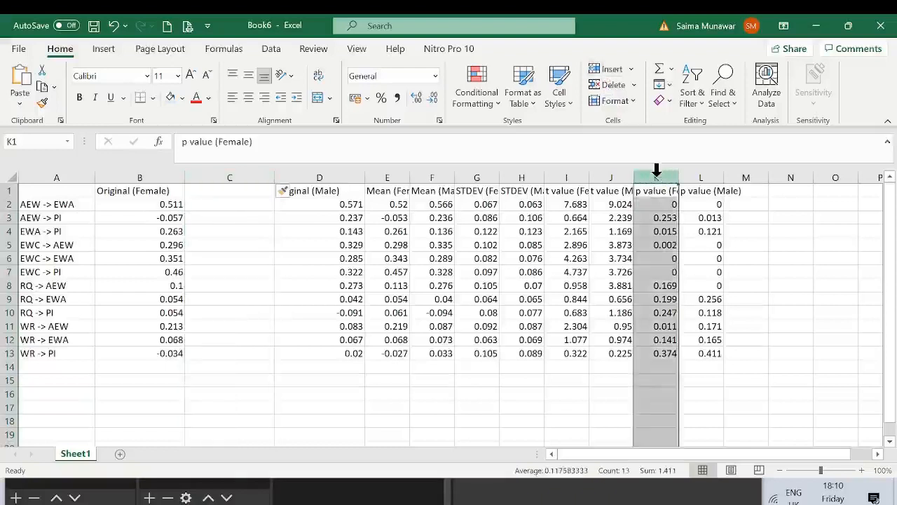
left_click_drag(634, 207, 237, 251)
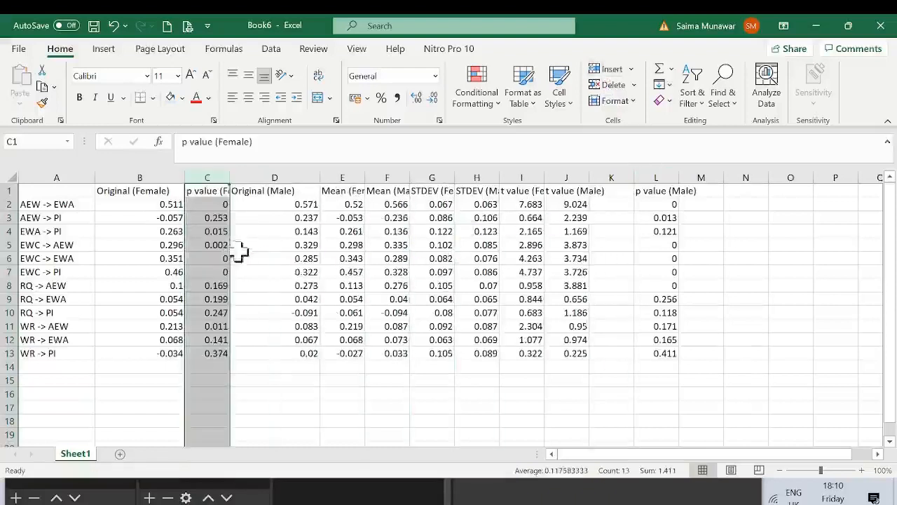
Step: Delete the Mean, STDEV and t value columns with the blank column beside them (E to K), and slightly narrow column D
left_click_drag(353, 176, 576, 175)
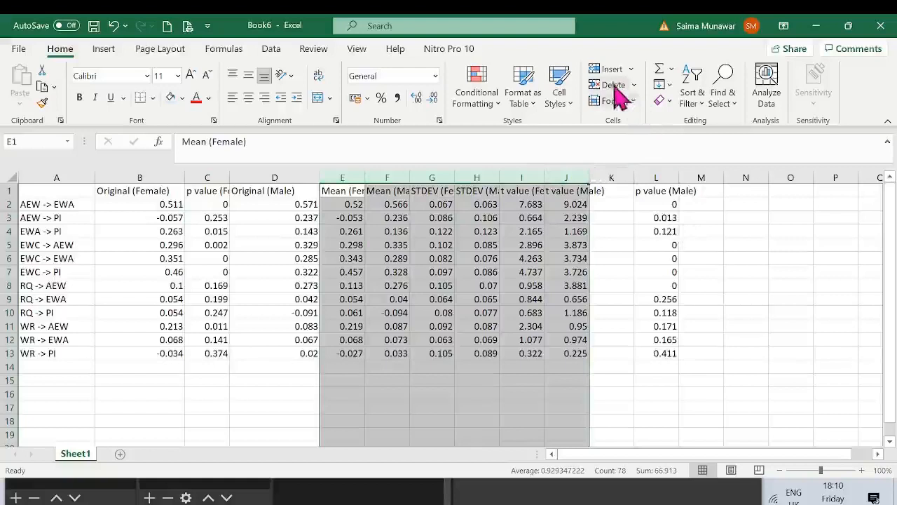
left_click_drag(613, 175, 343, 176)
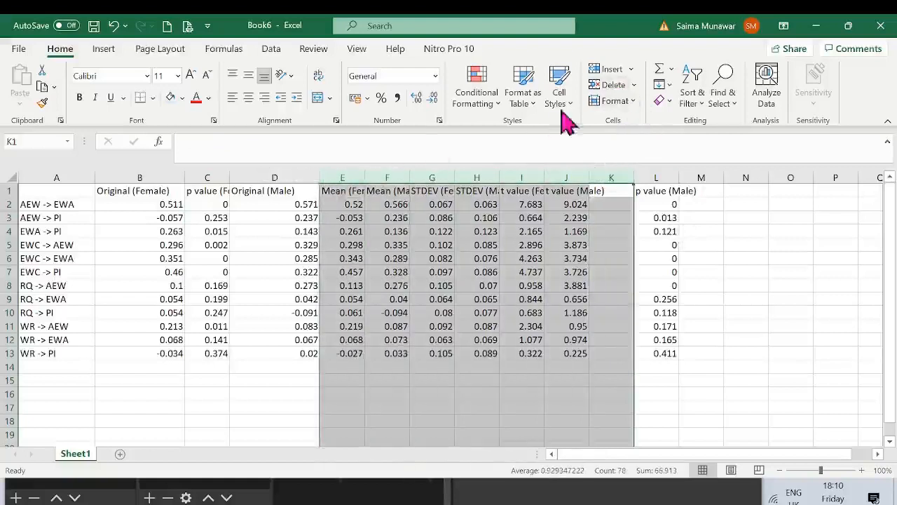
left_click(603, 85)
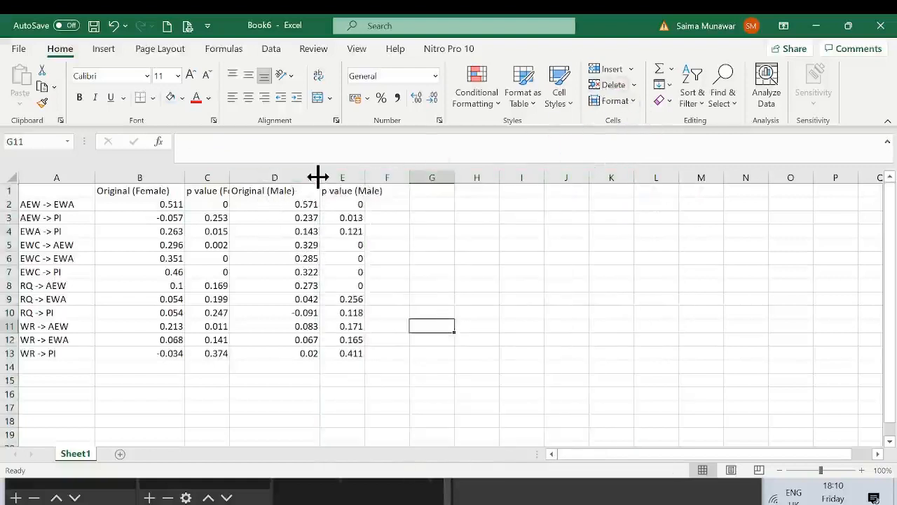
left_click_drag(316, 176, 305, 176)
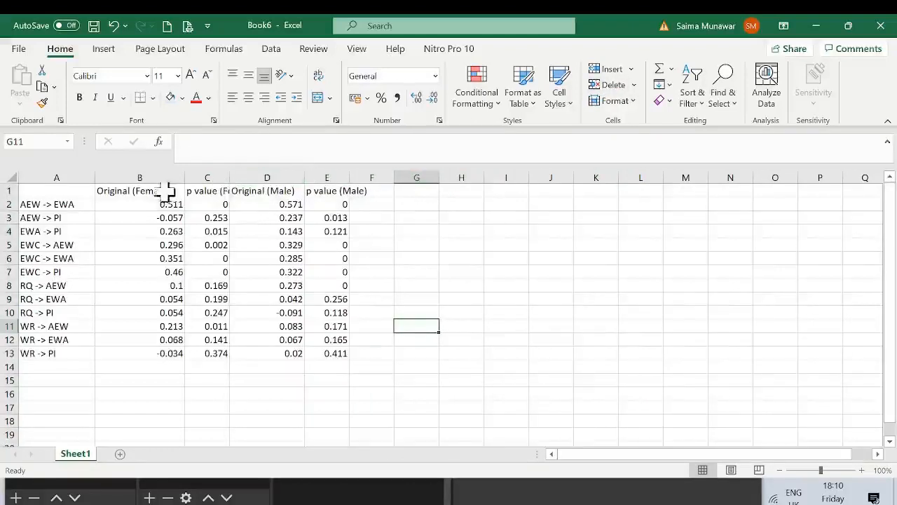
Step: Format the values in B2:E13 to show three decimal places
left_click_drag(168, 191, 341, 313)
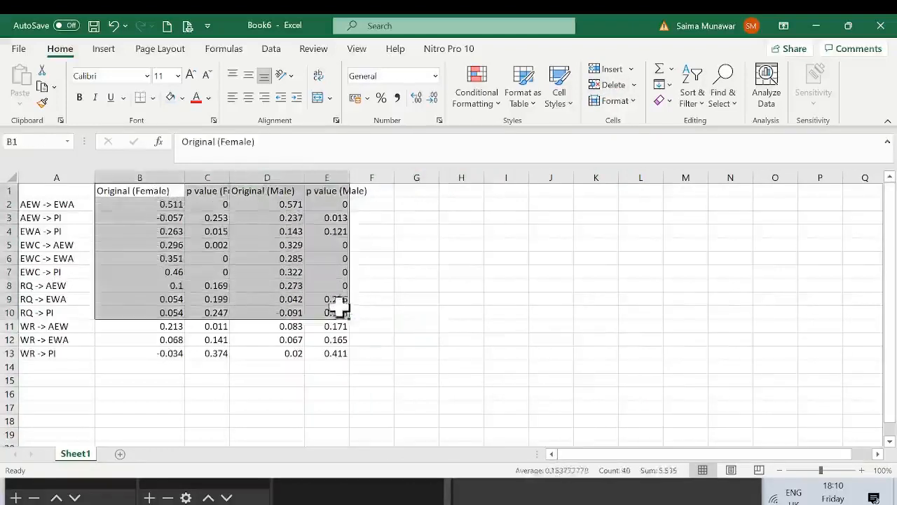
left_click(340, 312)
left_click_drag(326, 354, 124, 206)
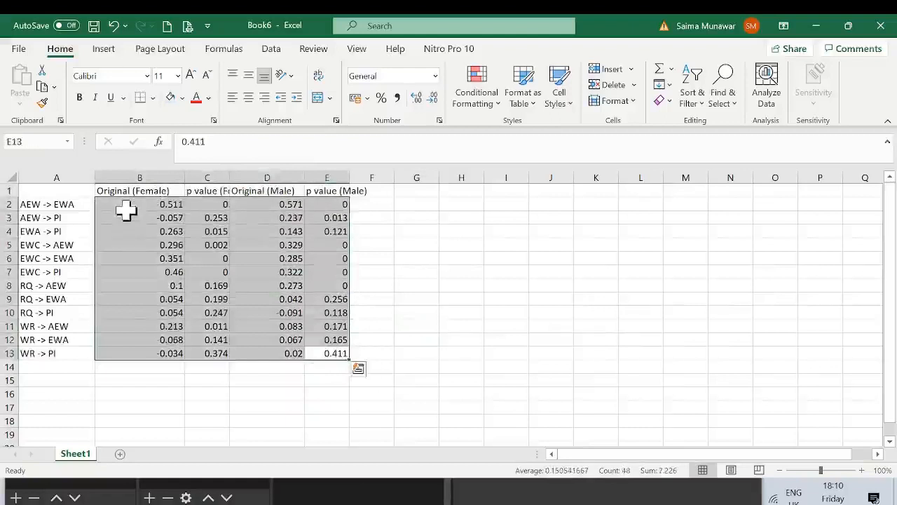
left_click(417, 97)
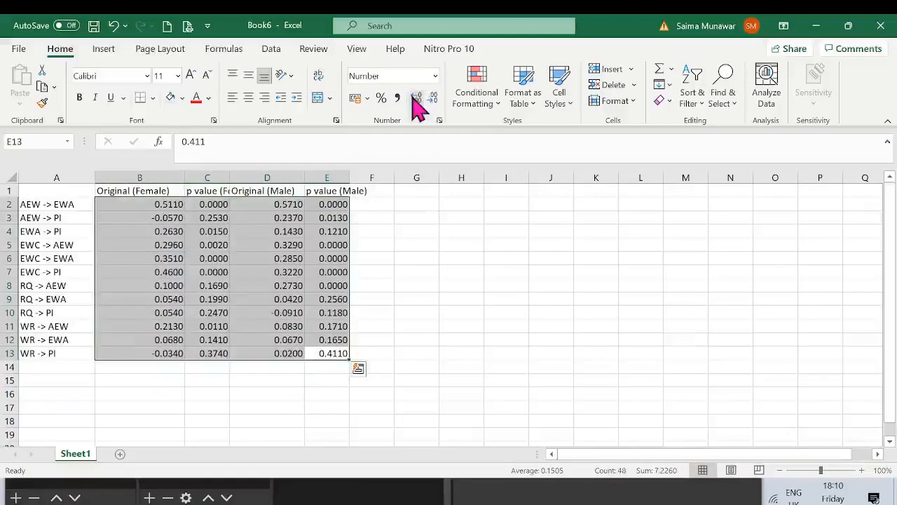
left_click(433, 98)
Step: Conditionally format the p value (Female) cells less than 0.05 with Green Fill with Dark Green Text
left_click(201, 203)
left_click_drag(202, 203, 207, 366)
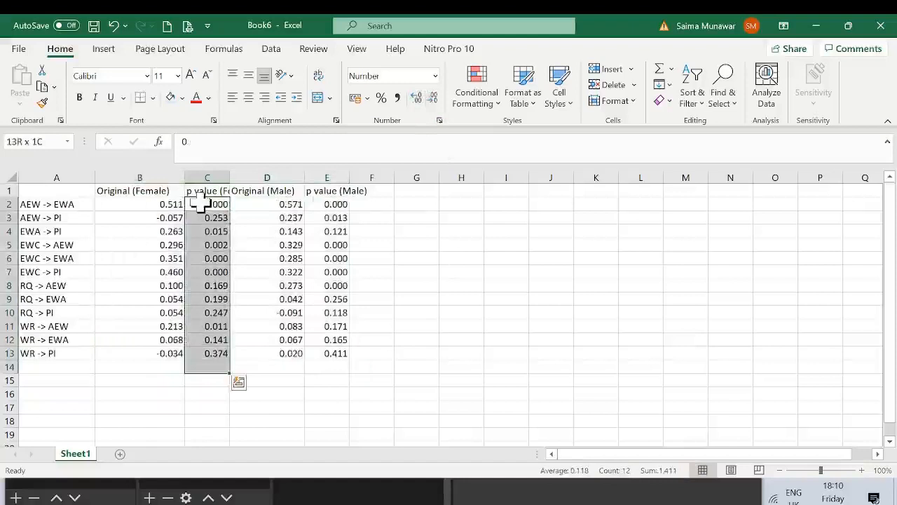
left_click(476, 88)
mouse_move(533, 133)
left_click(624, 170)
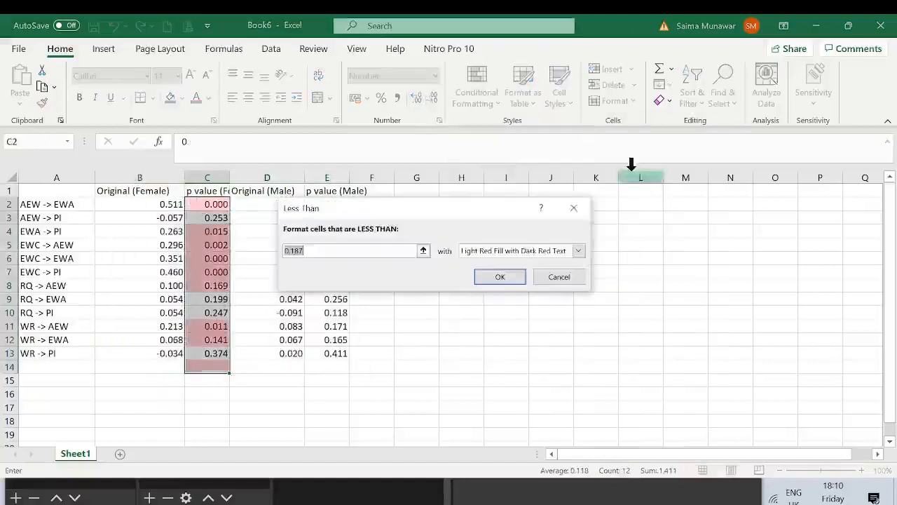
type("0.")
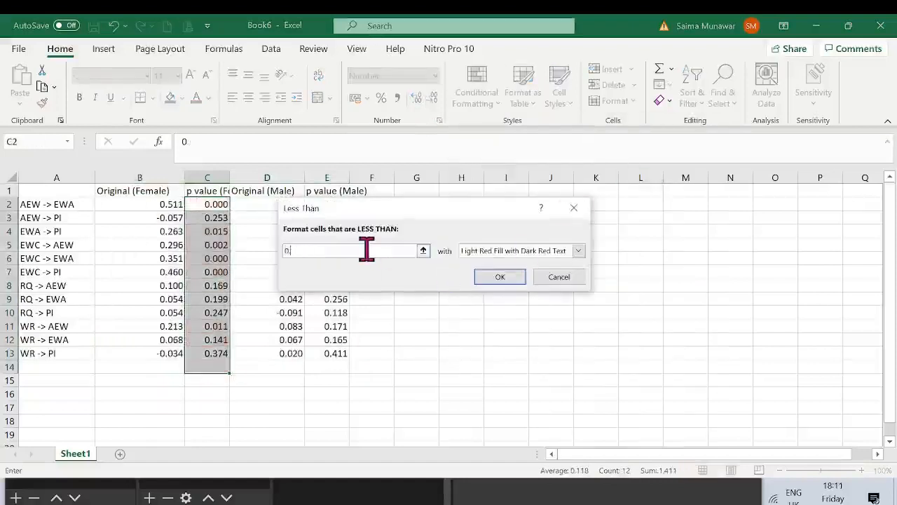
type("05")
left_click(518, 251)
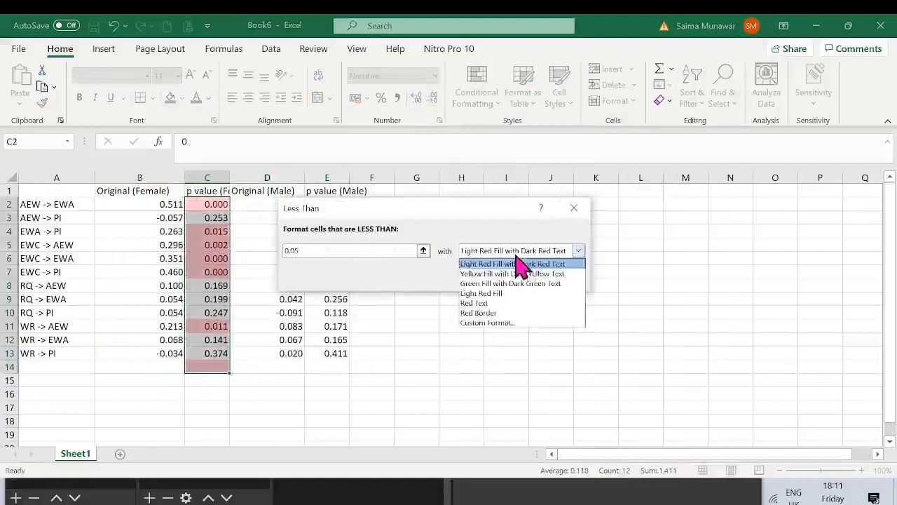
left_click(511, 283)
left_click(497, 279)
Step: Copy the green highlighting format to the p value (Male) cells and widen columns C and E to fit their headers
left_click(44, 103)
mouse_move(326, 204)
left_mouse_down()
mouse_move(344, 343)
mouse_move(337, 353)
left_mouse_up()
left_click(425, 316)
left_click_drag(229, 177, 263, 176)
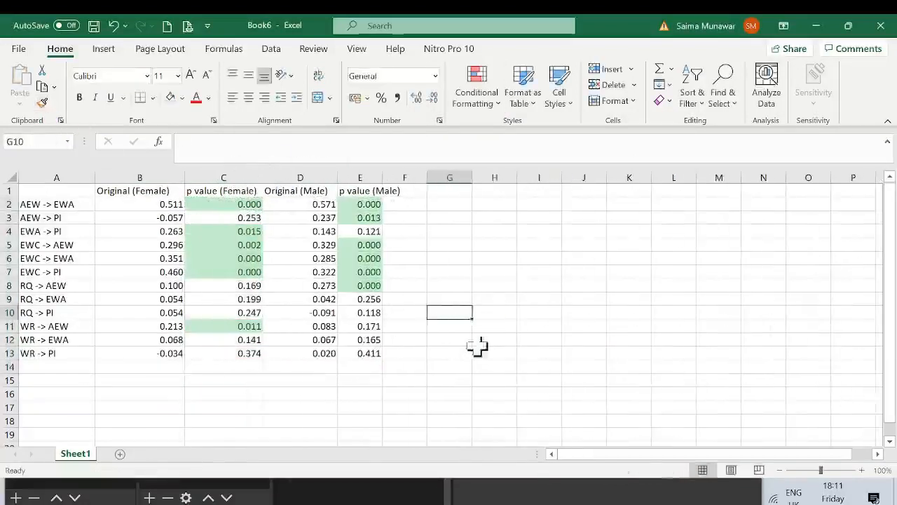
left_click(490, 343)
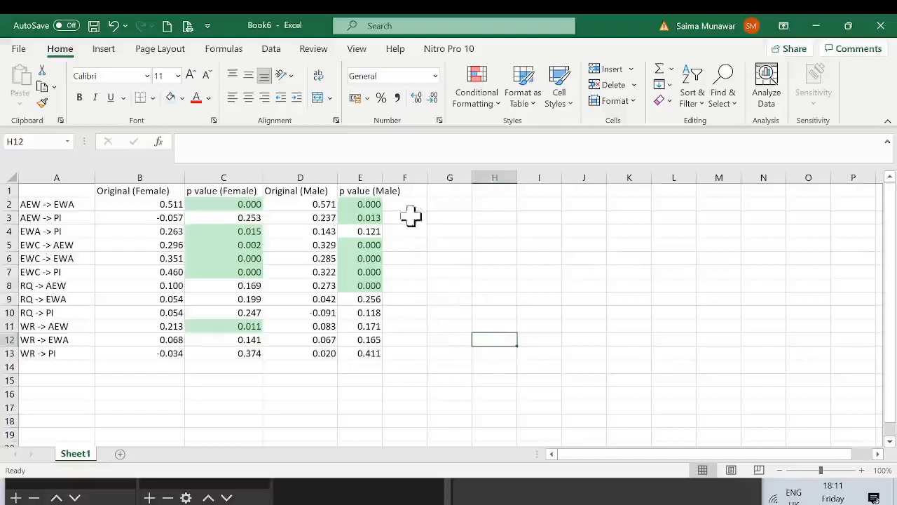
left_click_drag(381, 179, 413, 179)
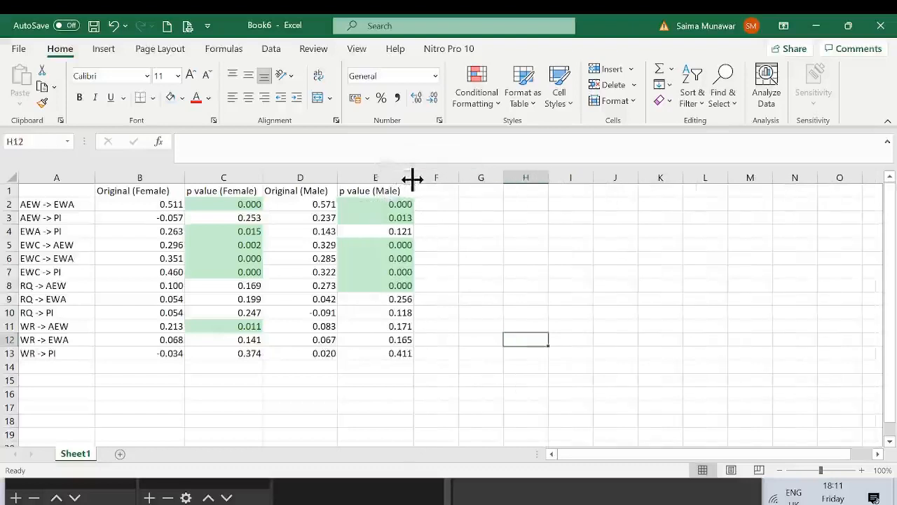
Step: Widen column F and enter the header Invarient in F1
left_click(438, 204)
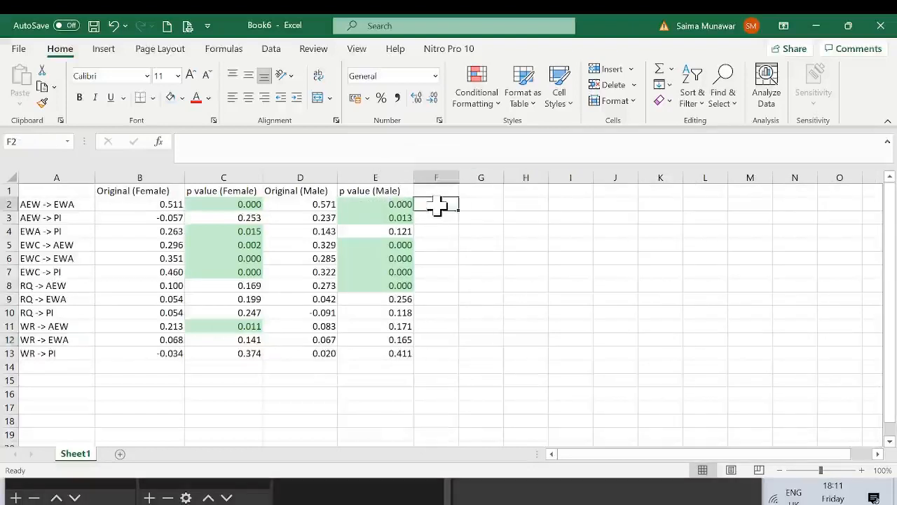
left_click_drag(459, 178, 499, 179)
left_click(472, 194)
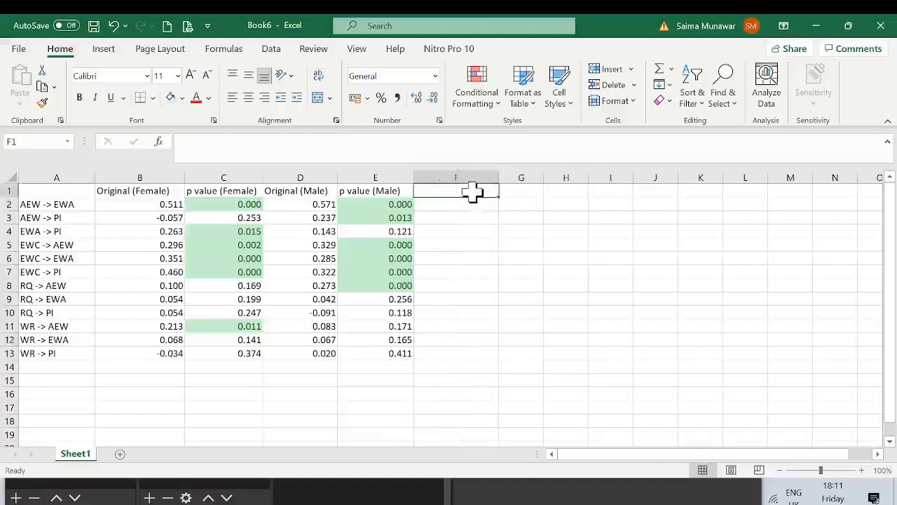
type("Invarient")
key("Return")
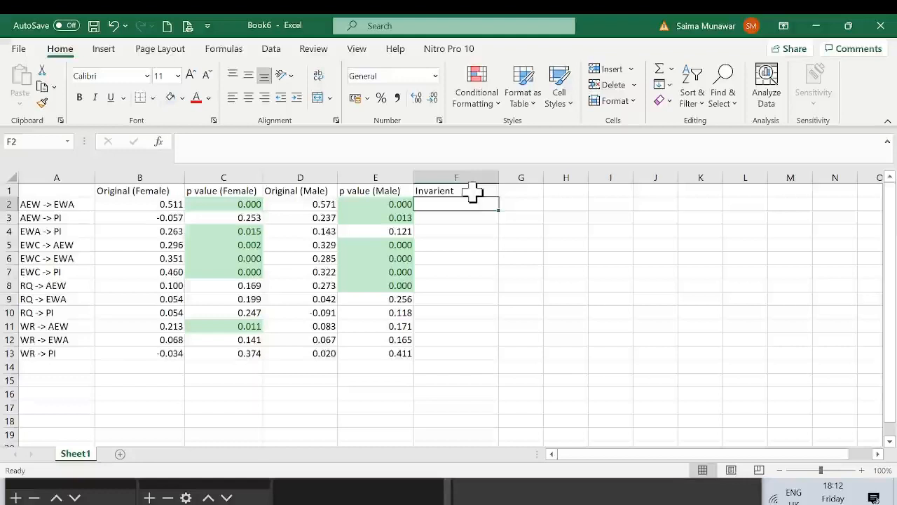
Step: Fill in the Invarient column with Yes for AEW -> EWA, and No for AEW -> PI and EWA -> PI
type("Ye")
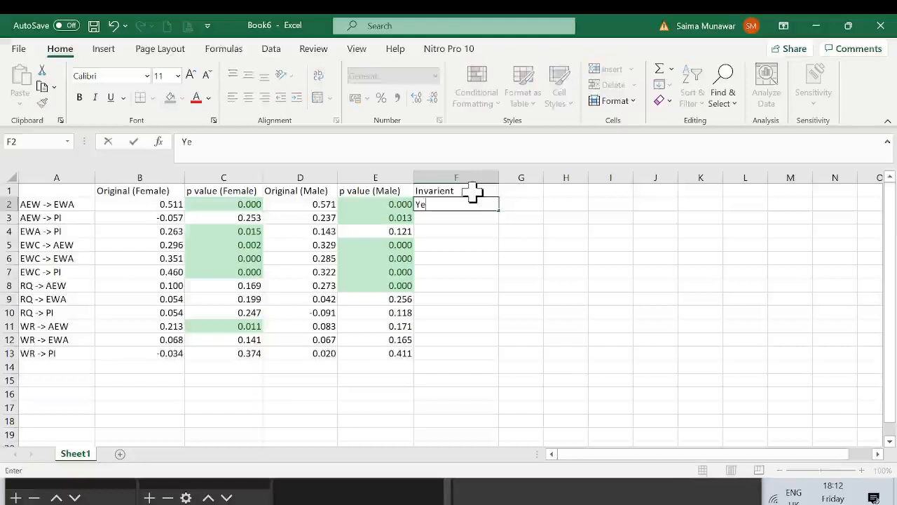
type("s")
key("Return")
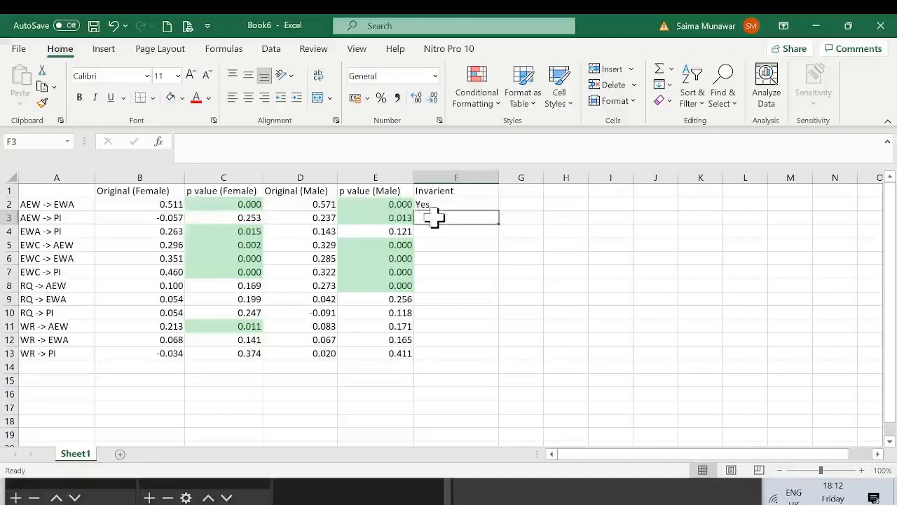
type("N")
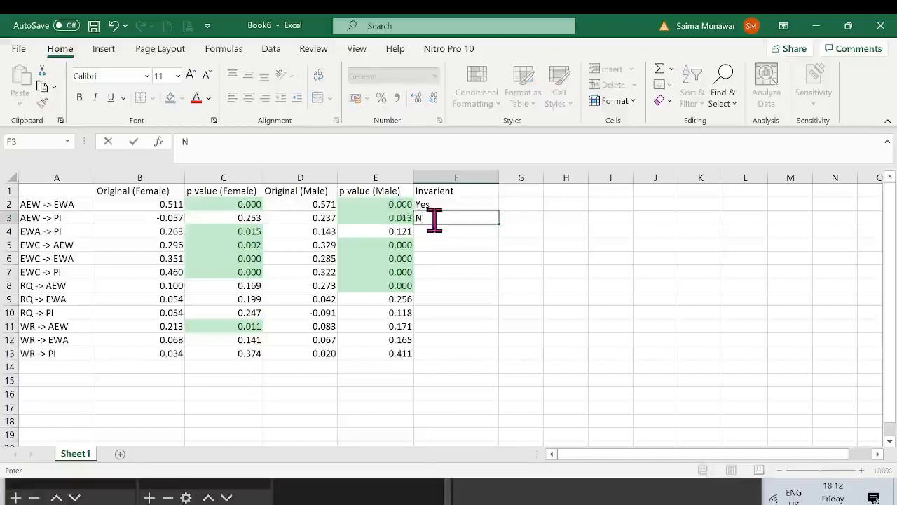
type("o")
key("Return")
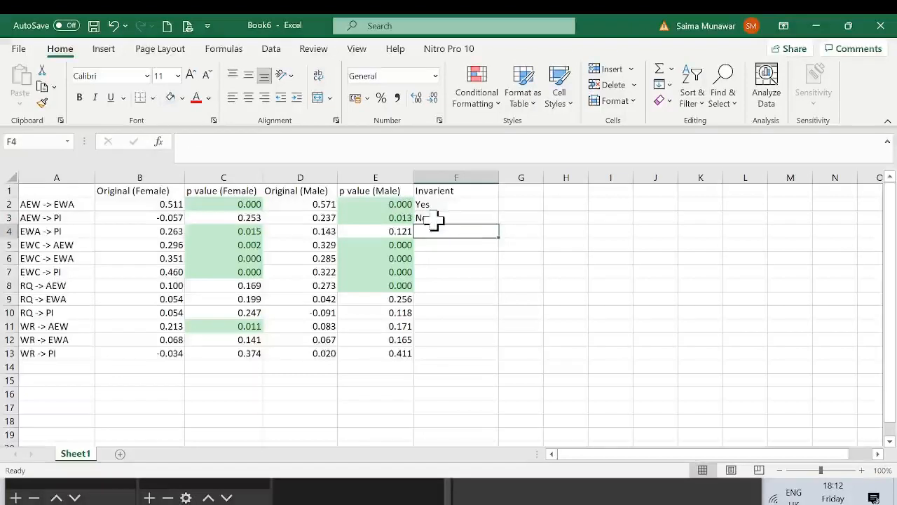
type("No")
key("Return")
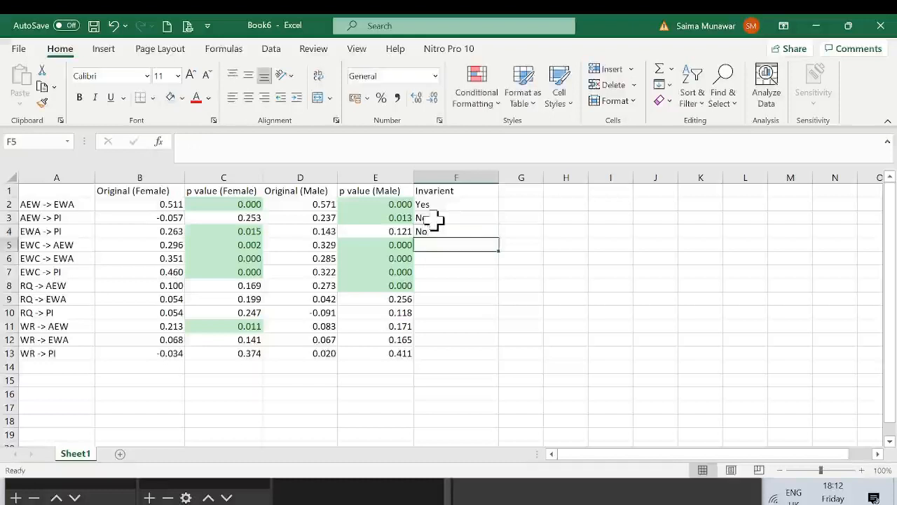
Step: Compare the EWC -> AEW coefficients of both groups and enter Yes for the three EWC paths in F5:F7
left_click(327, 245)
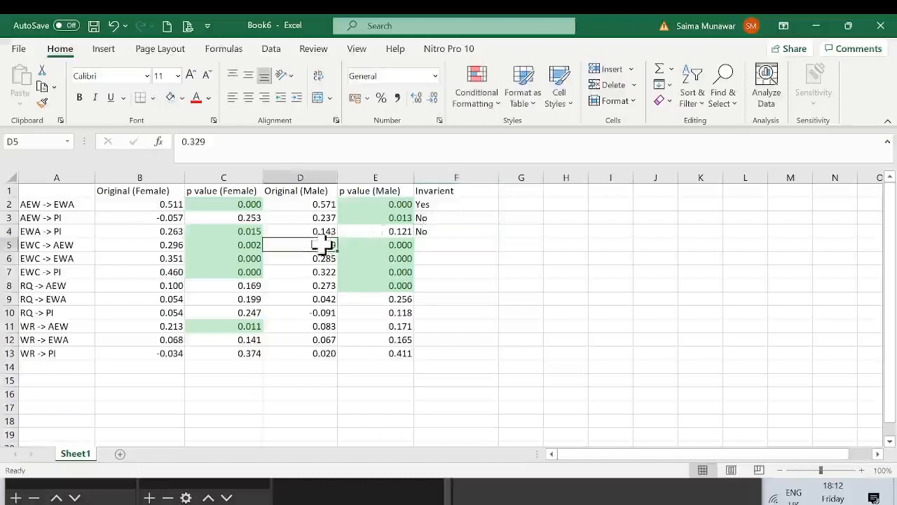
left_click(173, 245)
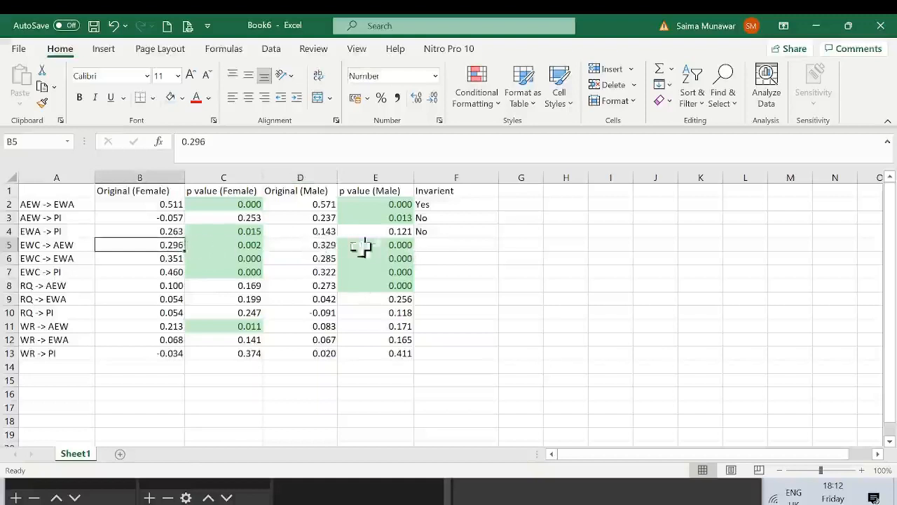
left_click(429, 245)
type("Yes")
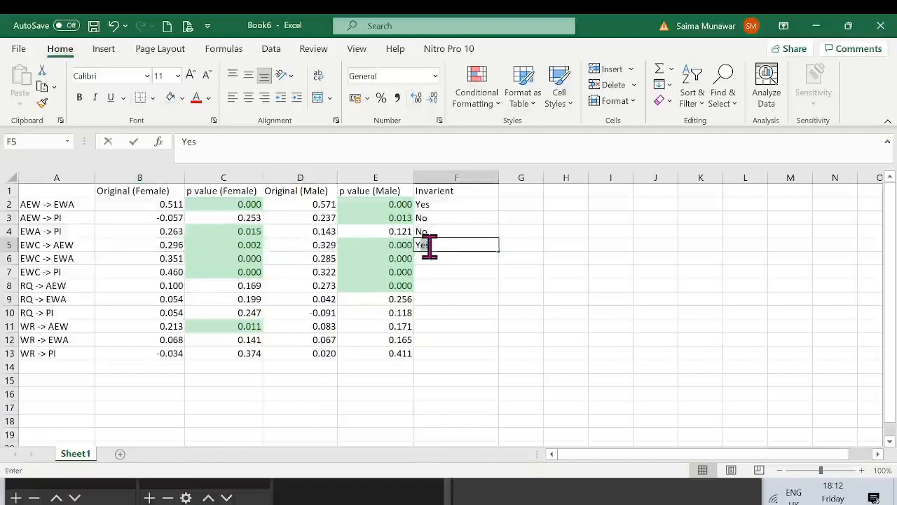
key("Return")
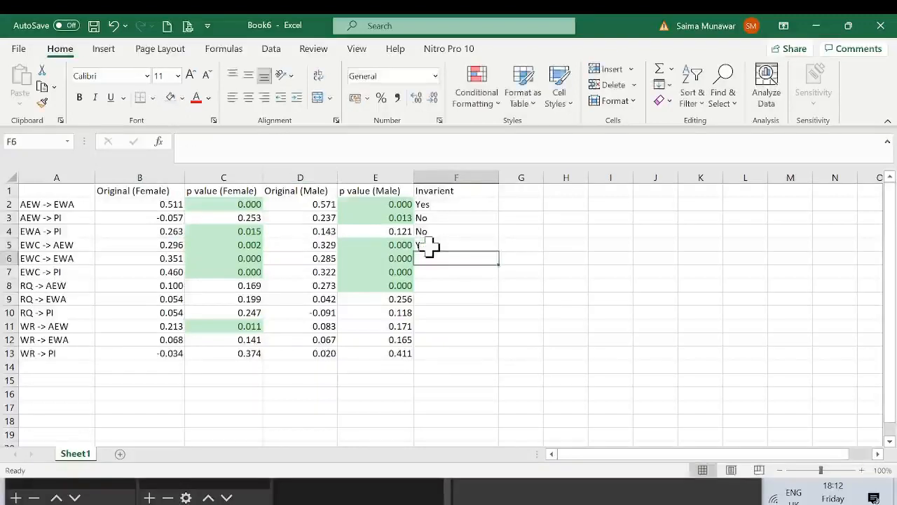
type("Yes")
key("Return")
type("Yes")
key("Return")
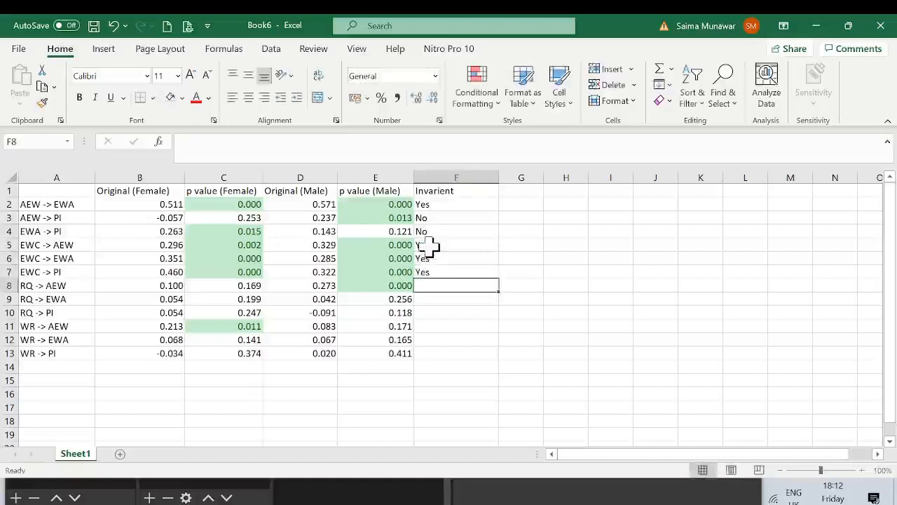
Step: Complete the Invarient column in F8:F13 with No, Yes, Yes for the RQ paths and No, Yes, Yes for the WR paths
type("No")
key("Return")
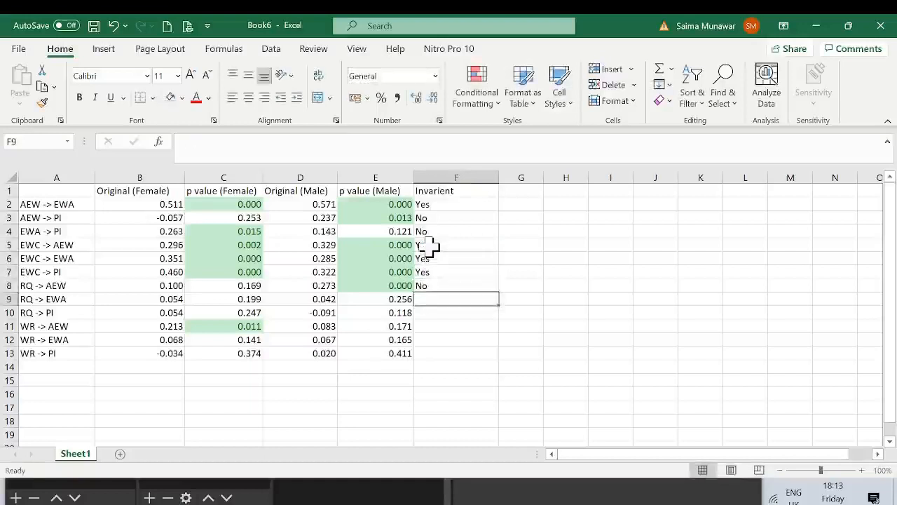
type("Yes")
key("Return")
type("Yes")
key("Return")
type("No")
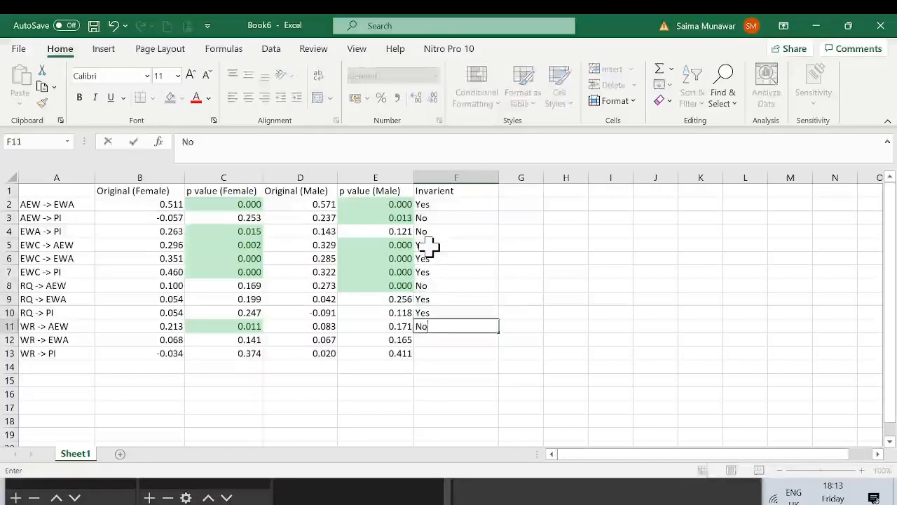
key("Return")
type("Yes")
key("Return")
type("Yes")
key("Return")
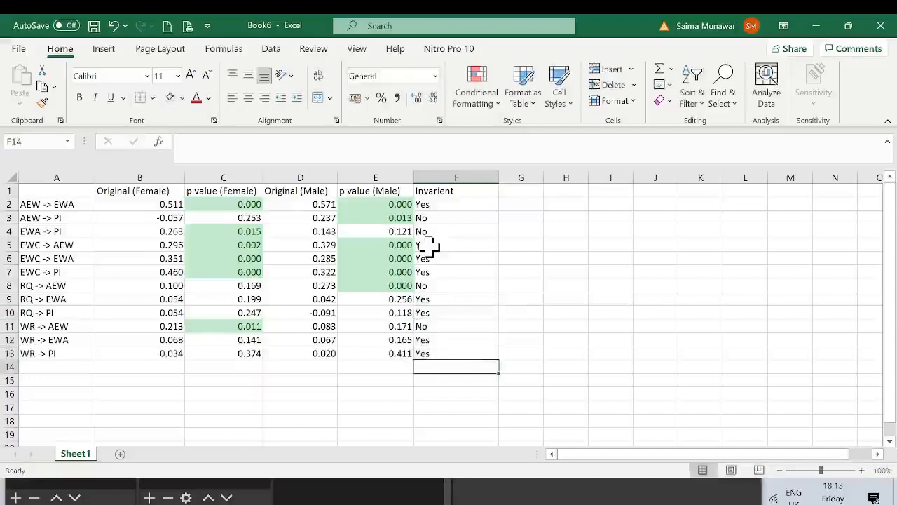
left_click(592, 245)
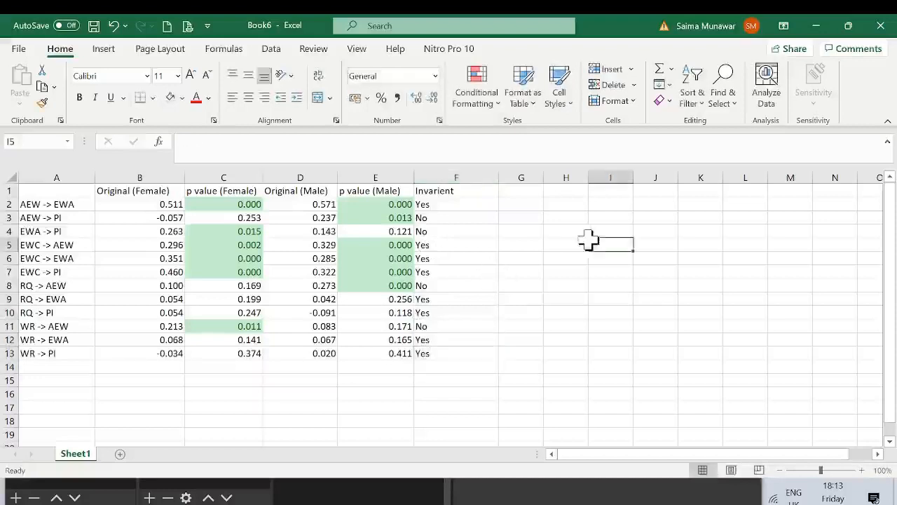